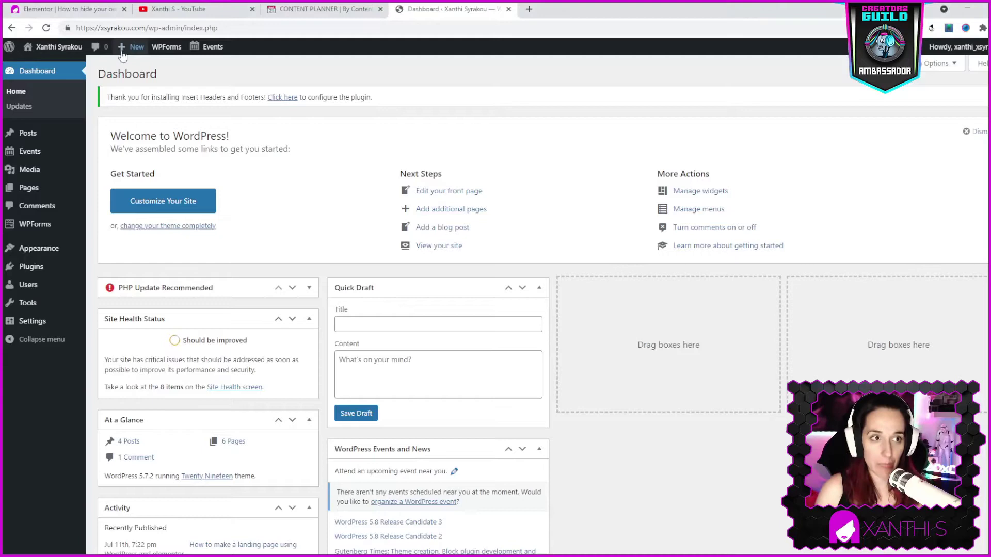
Open the live site's home page in a new tab and scroll through it
{"action": "mouse_move", "coordinate": [67, 47]}
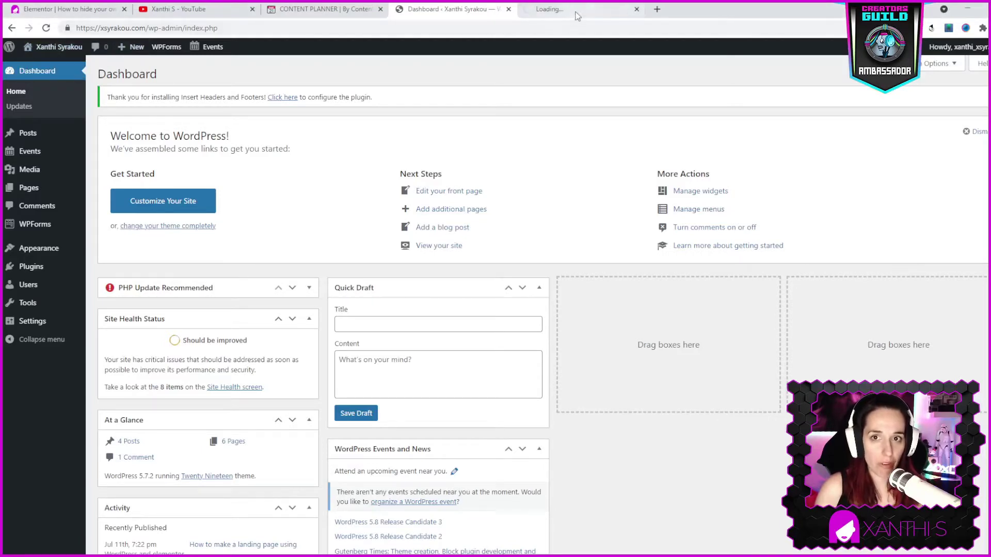
{"action": "left_click", "coordinate": [560, 11]}
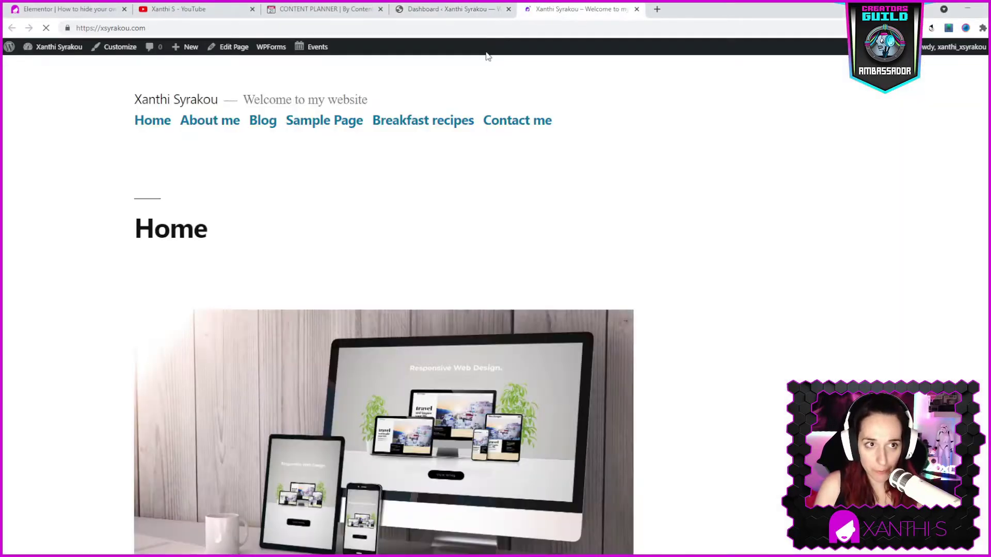
{"action": "scroll", "coordinate": [650, 309], "scroll_direction": "down", "scroll_amount": 7}
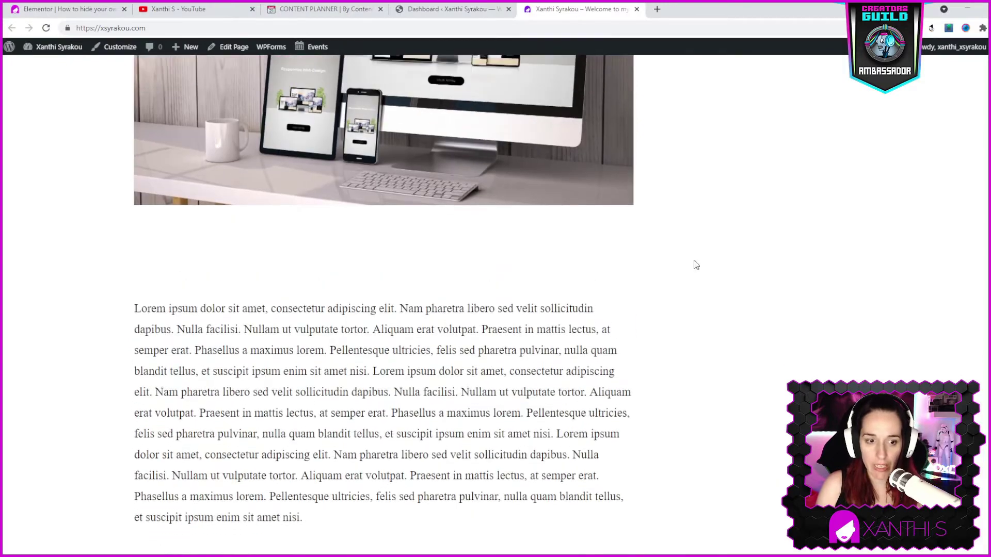
{"action": "scroll", "coordinate": [691, 265], "scroll_direction": "up", "scroll_amount": 3}
Return to the Dashboard tab and go to Appearance > Themes
{"action": "left_click", "coordinate": [461, 10]}
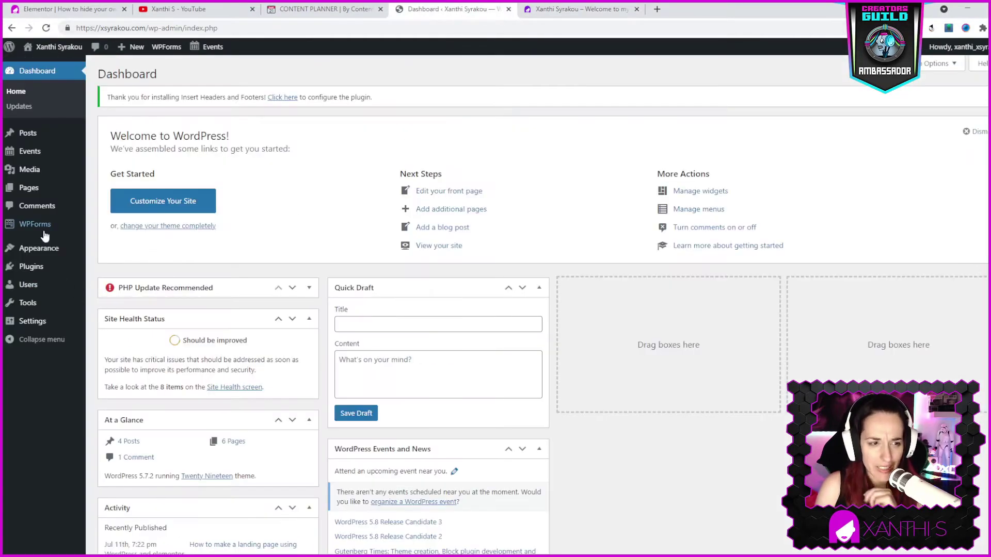
{"action": "mouse_move", "coordinate": [55, 251]}
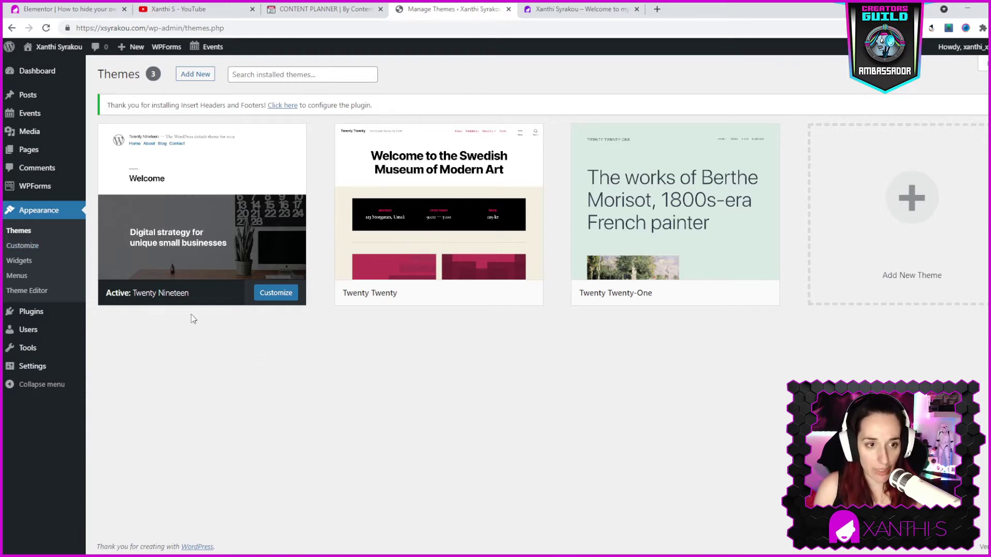
Search the theme directory for 'astra' and install the Astra theme
{"action": "left_click", "coordinate": [196, 79]}
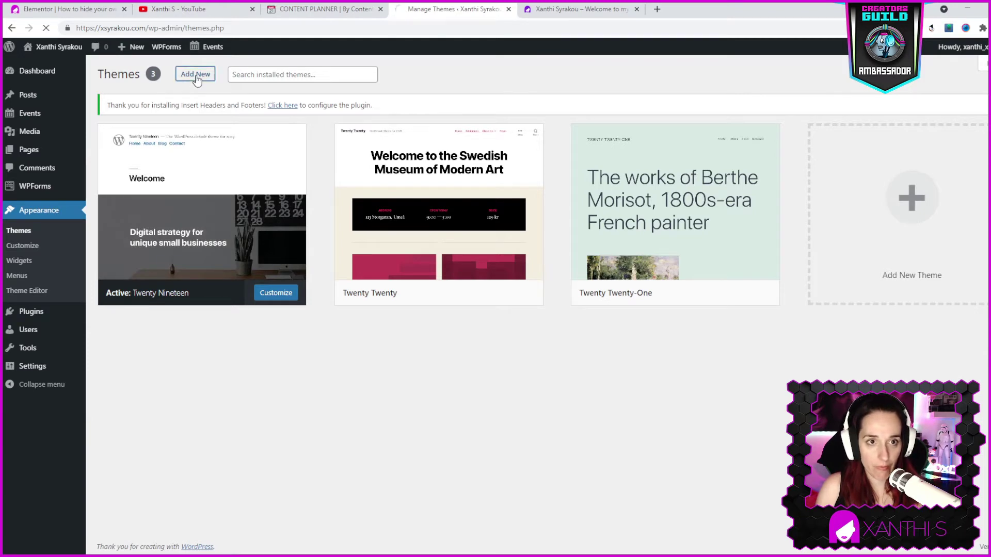
{"action": "left_click", "coordinate": [879, 137]}
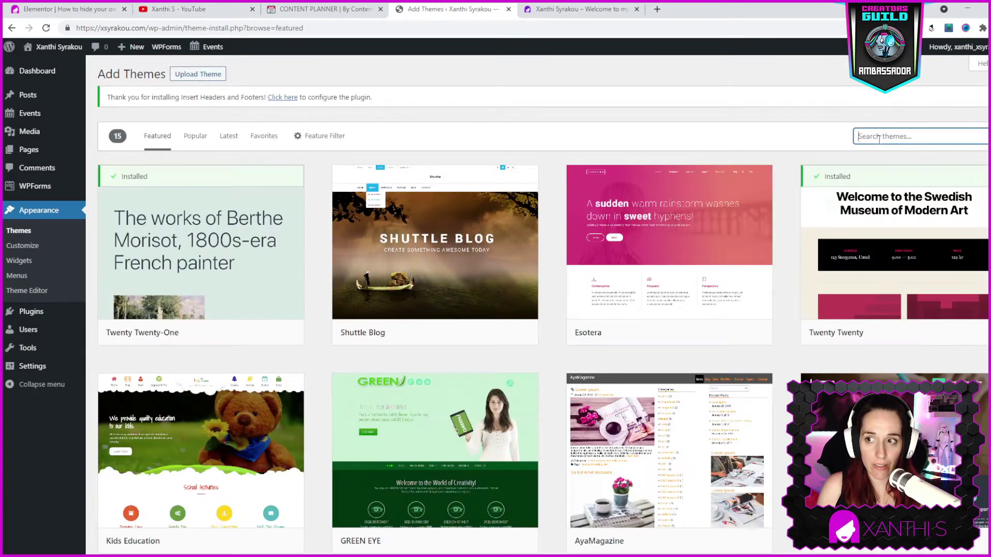
{"action": "type", "text": "hello"}
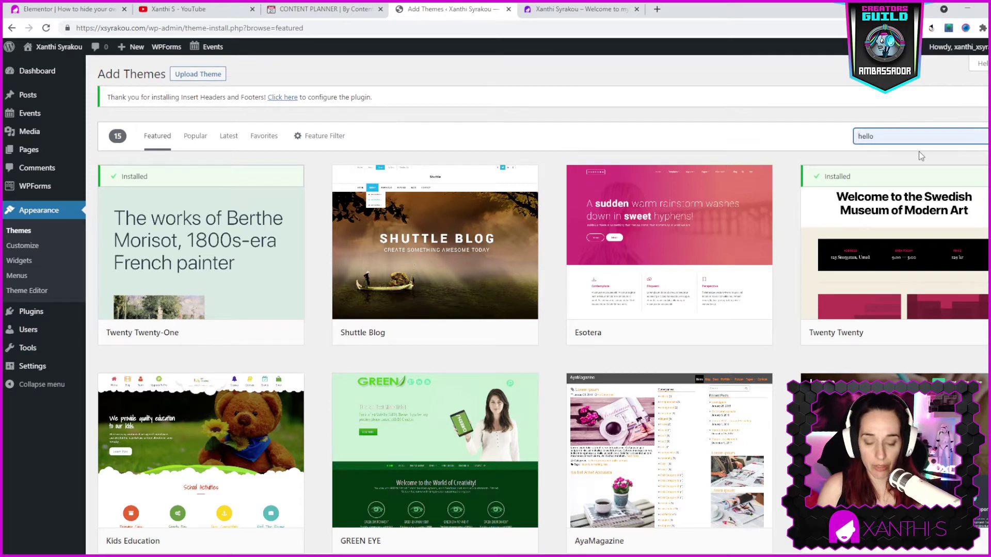
{"action": "key", "text": "ctrl+a"}
{"action": "key", "text": "BackSpace"}
{"action": "type", "text": "astra"}
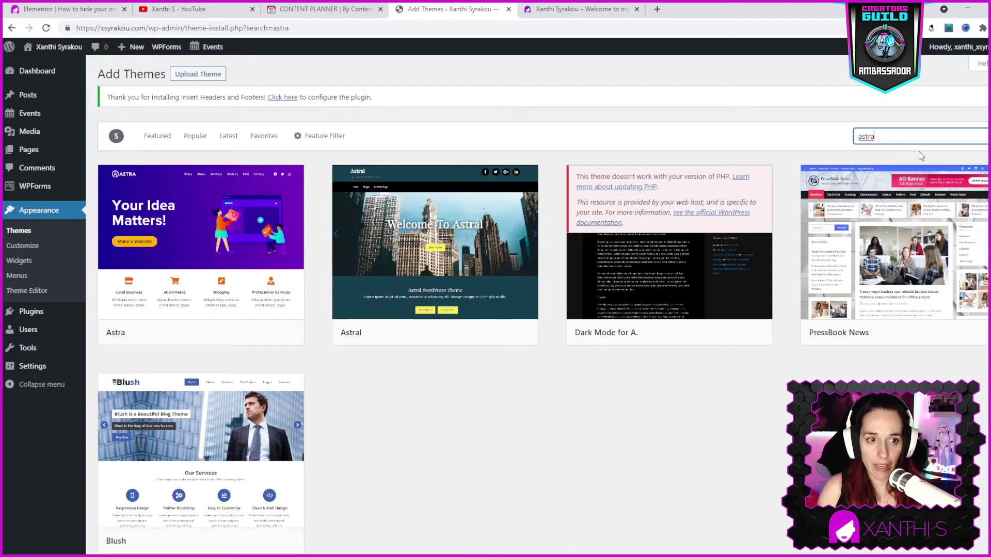
{"action": "mouse_move", "coordinate": [202, 279]}
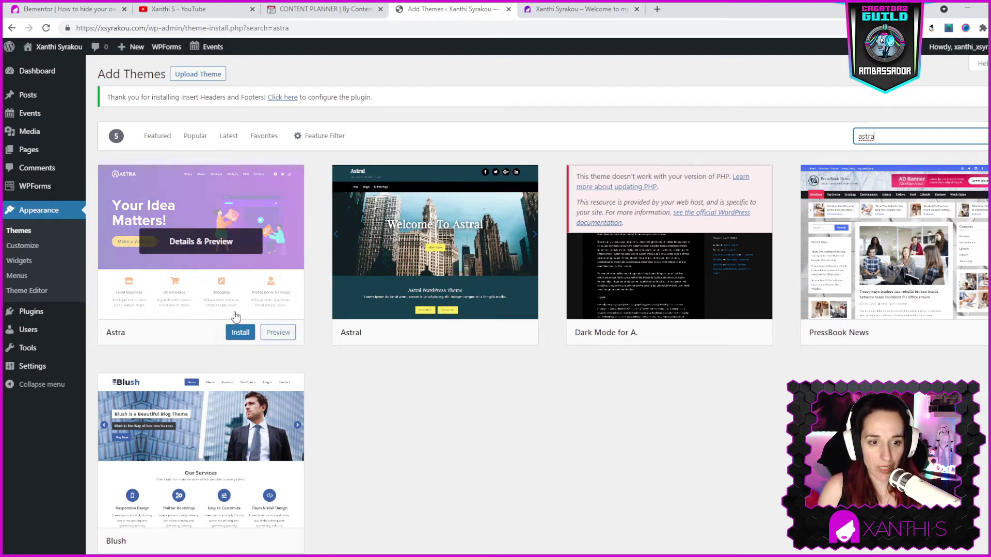
{"action": "left_click", "coordinate": [239, 333]}
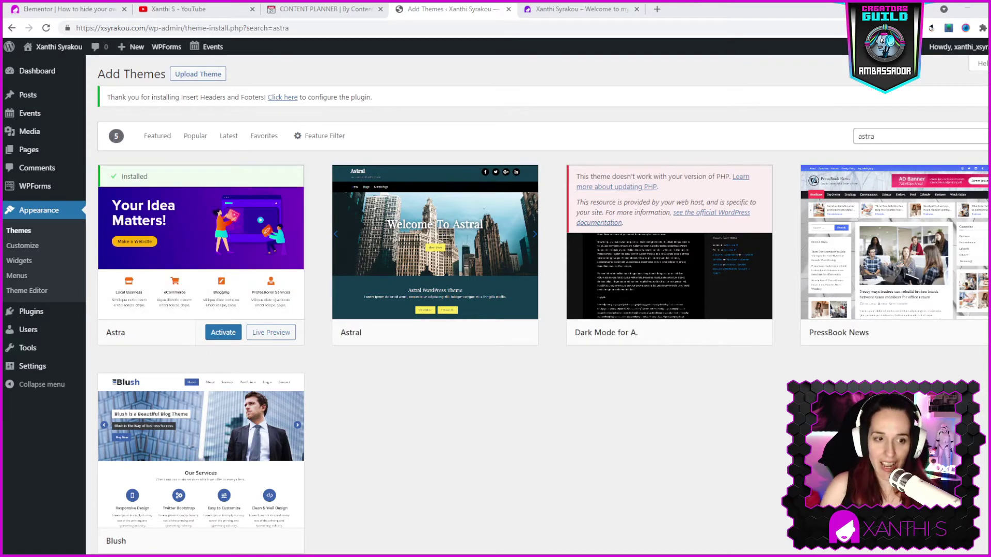
Activate the Astra theme
{"action": "left_click", "coordinate": [219, 335]}
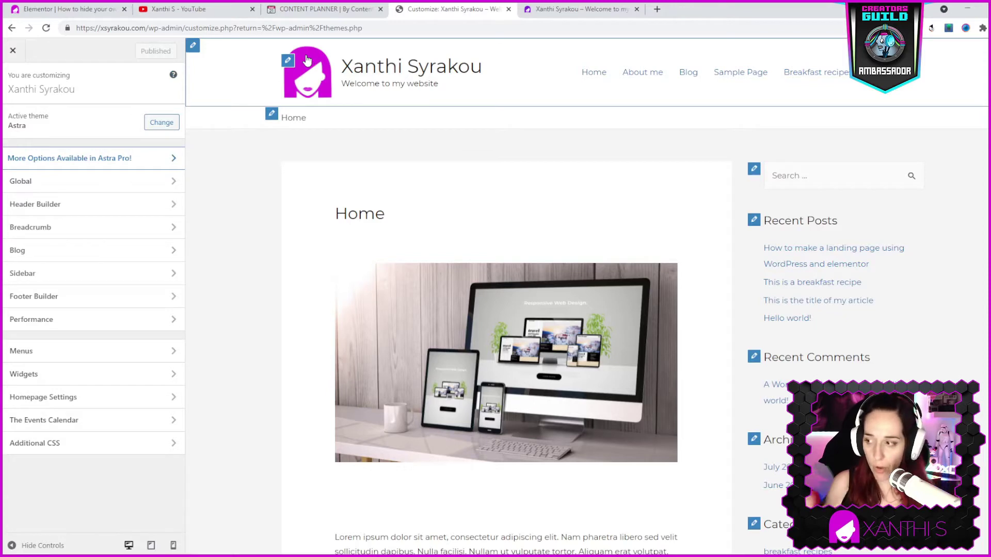
{"action": "scroll", "coordinate": [542, 232], "scroll_direction": "down", "scroll_amount": 2}
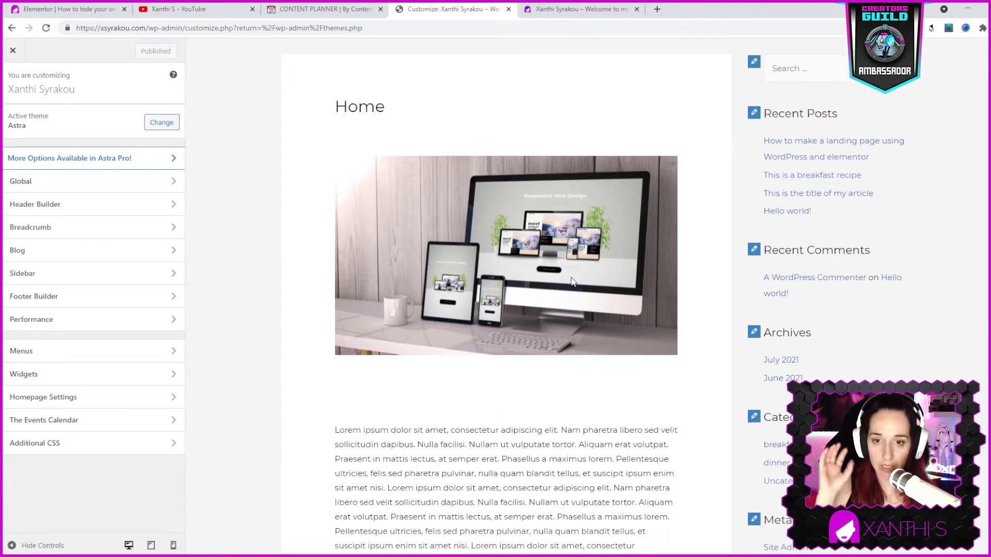
{"action": "scroll", "coordinate": [572, 281], "scroll_direction": "down", "scroll_amount": 3}
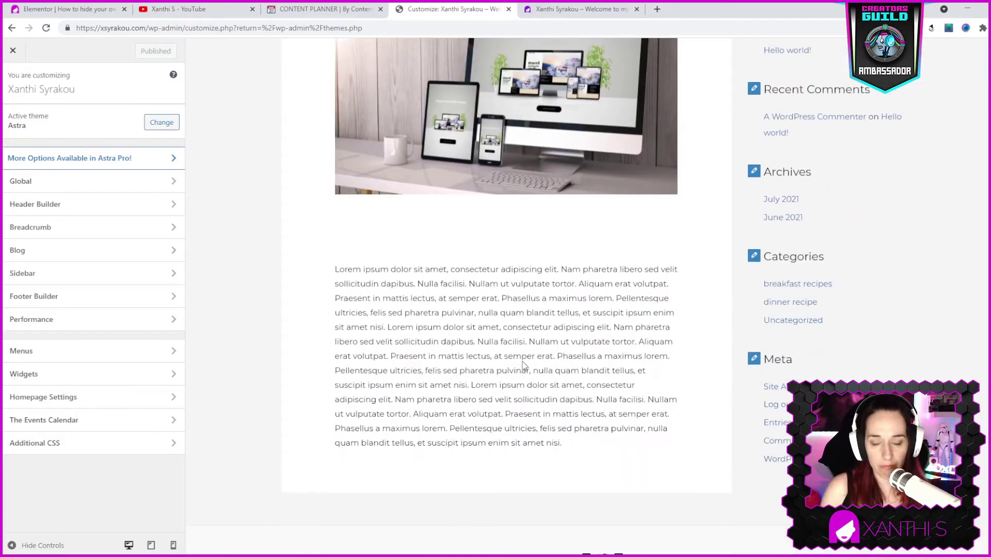
{"action": "scroll", "coordinate": [523, 366], "scroll_direction": "up", "scroll_amount": 5}
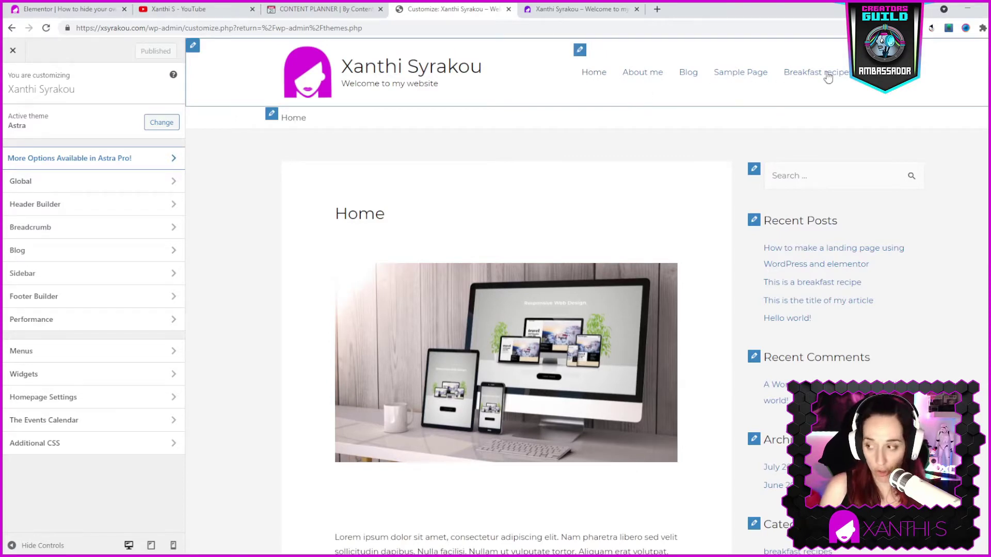
{"action": "scroll", "coordinate": [818, 373], "scroll_direction": "down", "scroll_amount": 2}
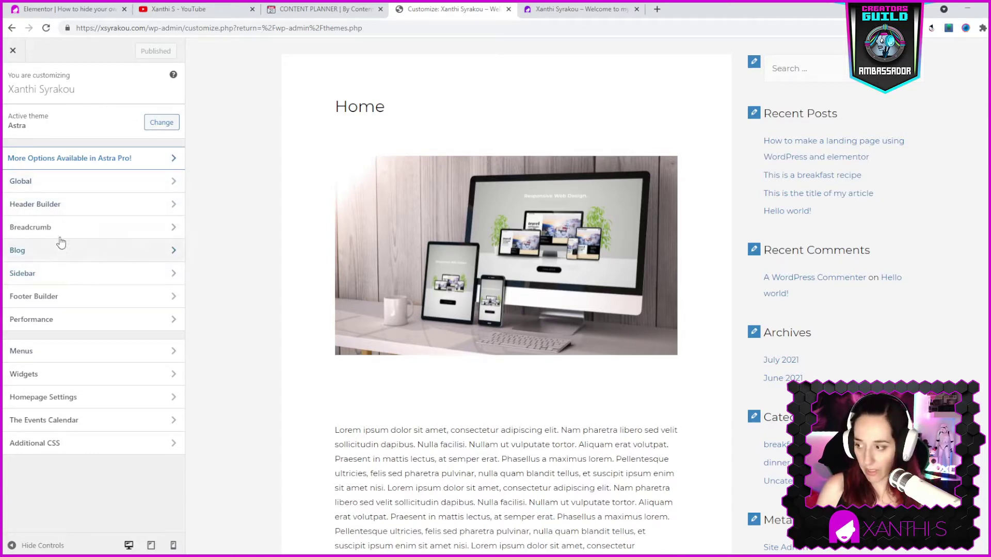
In Global > Typography > Base Typography, try Mouse Memoirs as the body font
{"action": "left_click", "coordinate": [40, 185]}
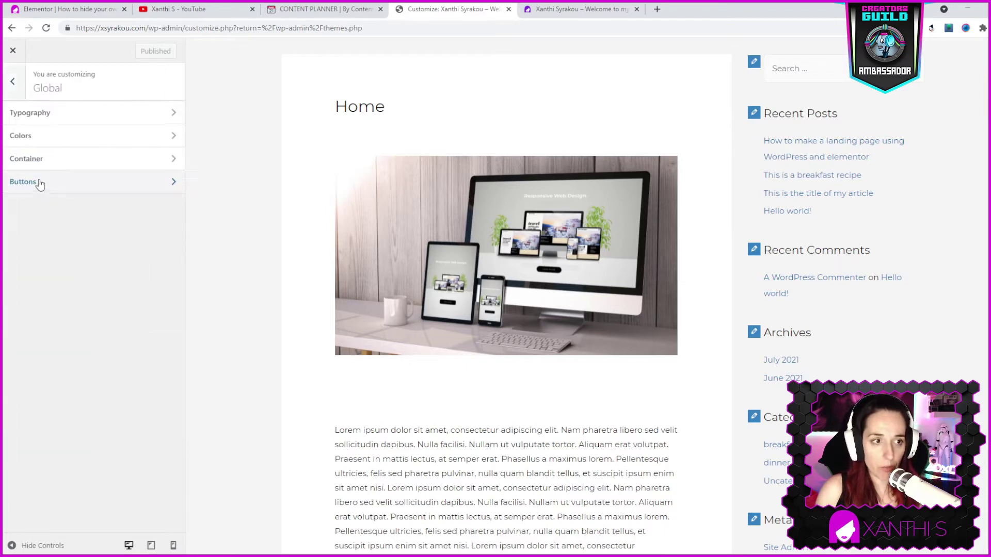
{"action": "left_click", "coordinate": [30, 111]}
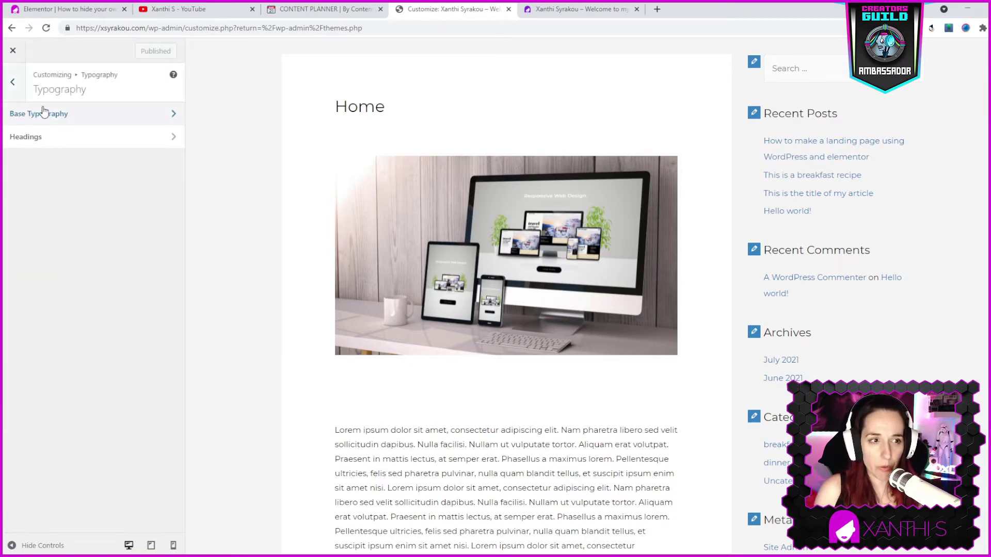
{"action": "left_click", "coordinate": [104, 114]}
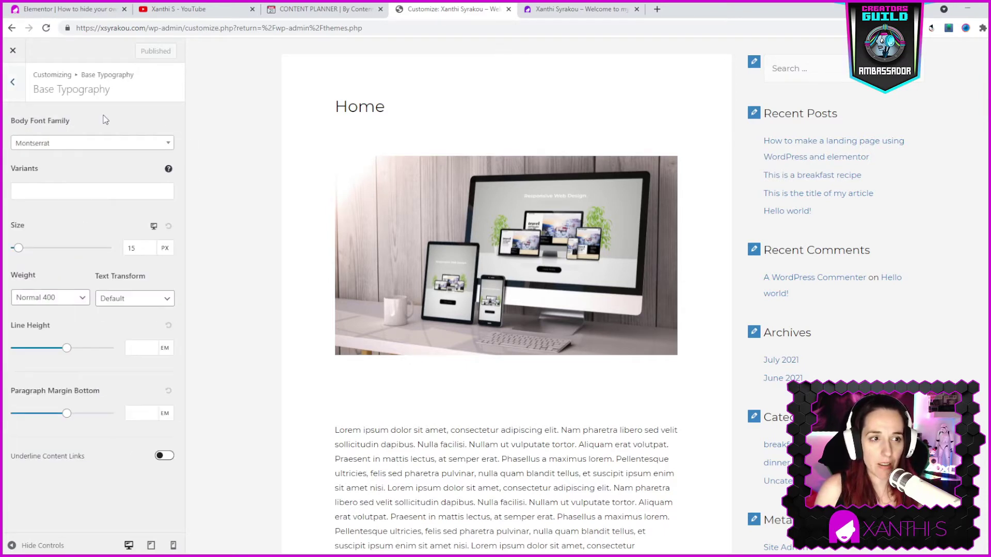
{"action": "left_click", "coordinate": [70, 145]}
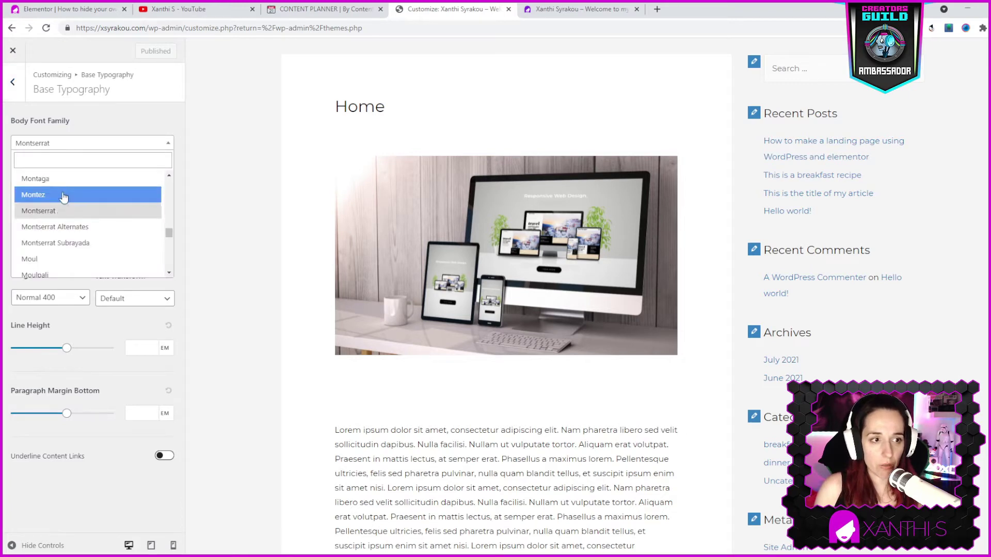
{"action": "scroll", "coordinate": [67, 260], "scroll_direction": "down", "scroll_amount": 3}
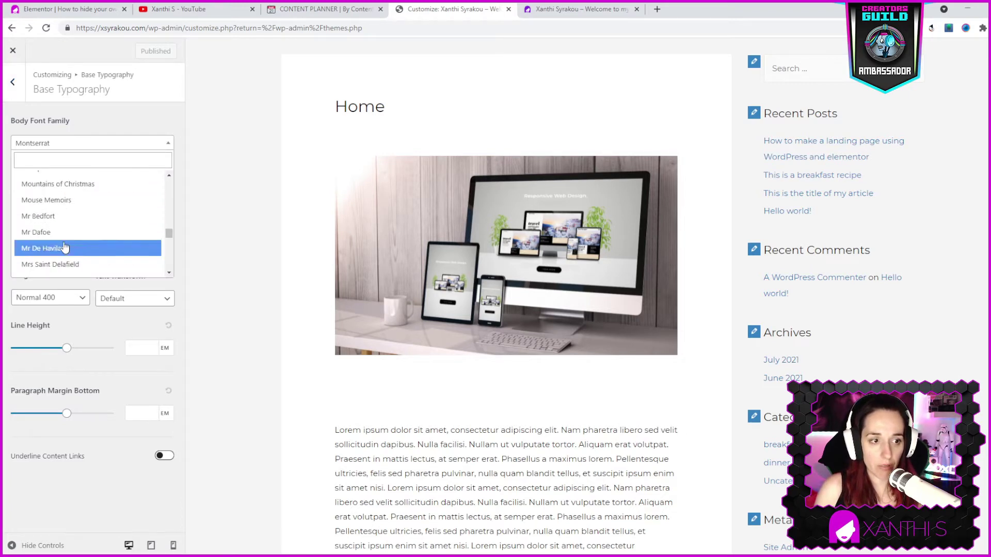
{"action": "left_click", "coordinate": [54, 199]}
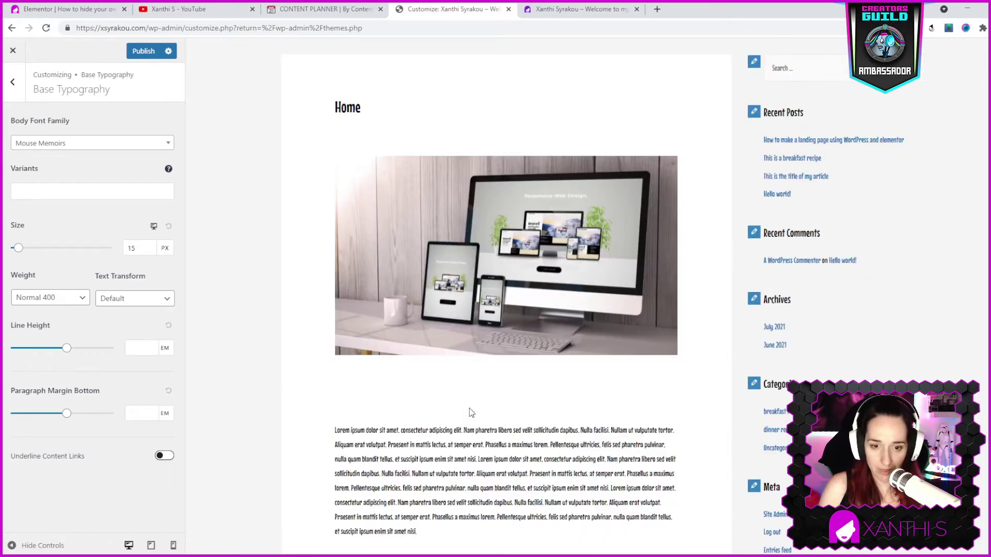
{"action": "scroll", "coordinate": [522, 439], "scroll_direction": "down", "scroll_amount": 1}
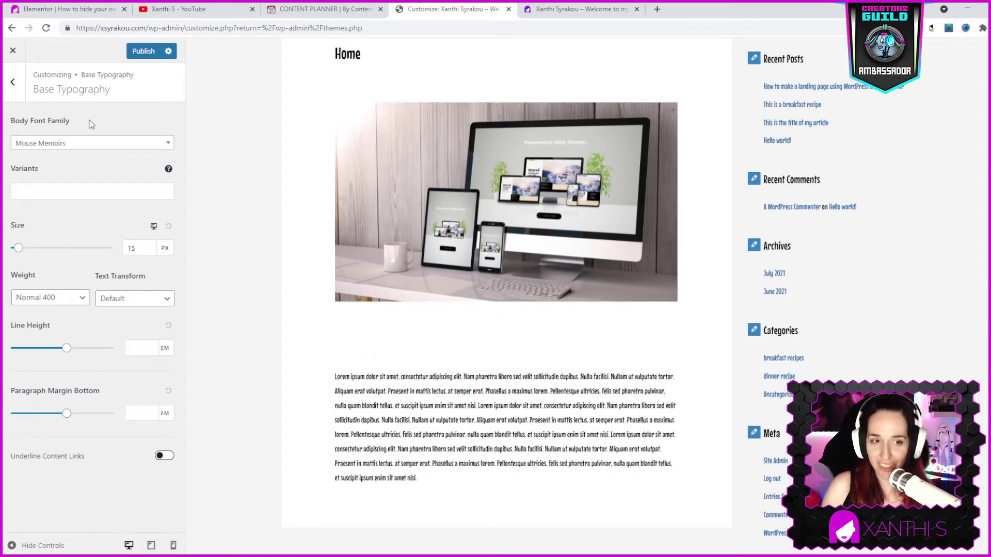
Search for and switch the body font to Montserrat, then return to Typography
{"action": "left_click", "coordinate": [71, 145]}
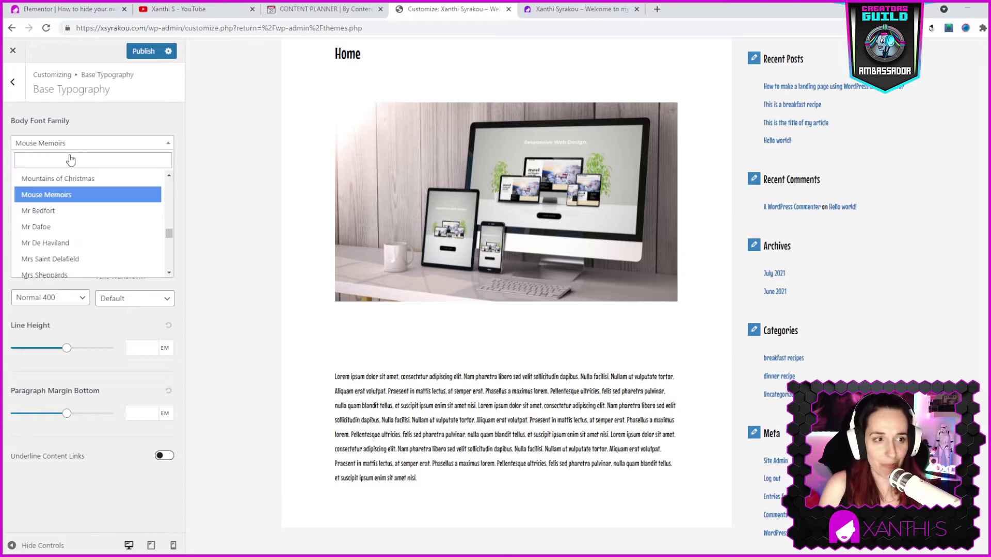
{"action": "type", "text": "monte"}
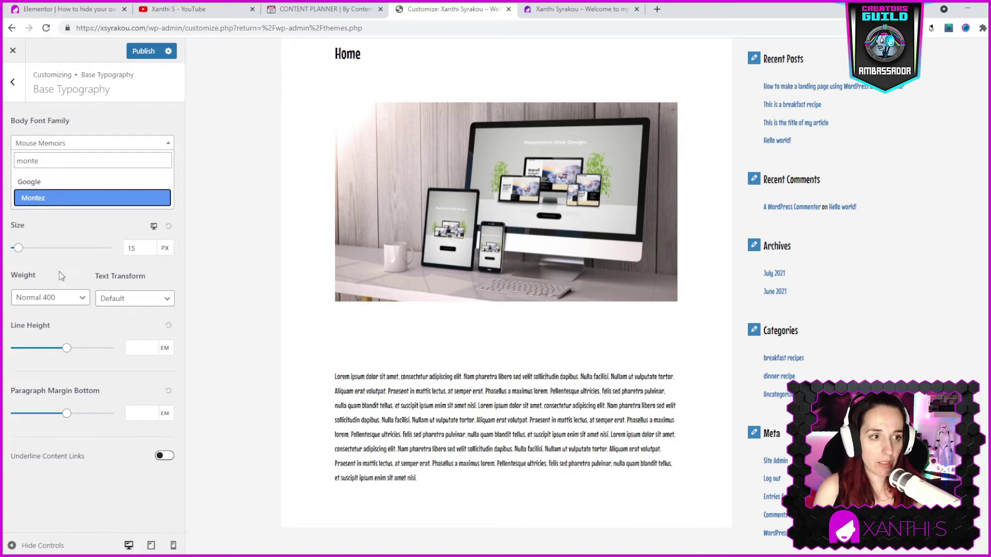
{"action": "key", "text": "BackSpace"}
{"action": "type", "text": "s"}
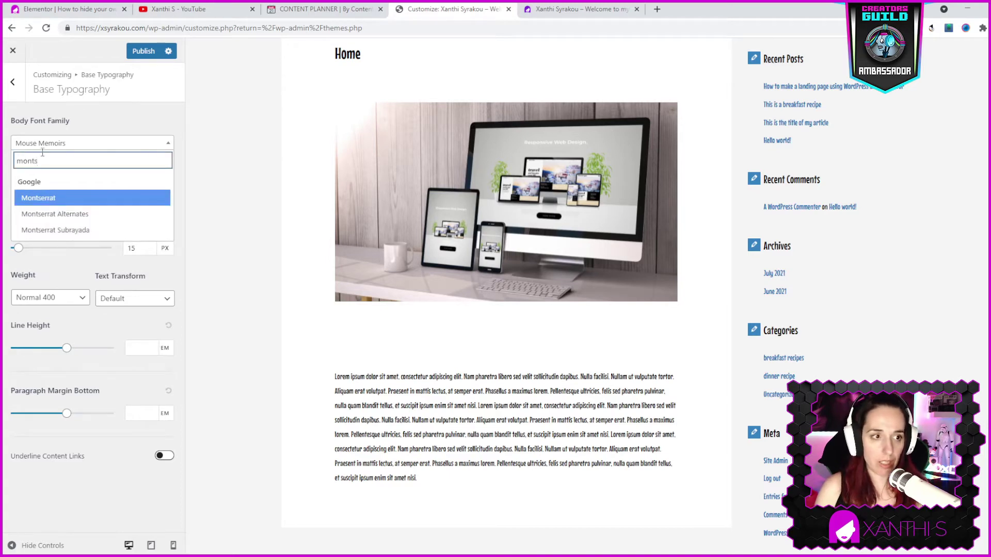
{"action": "left_click", "coordinate": [66, 197]}
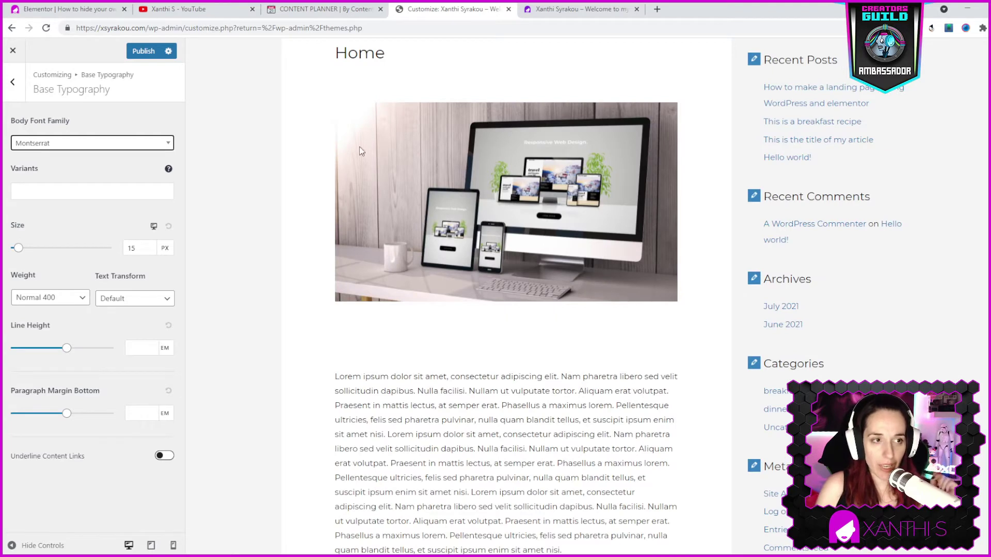
{"action": "left_click", "coordinate": [14, 83]}
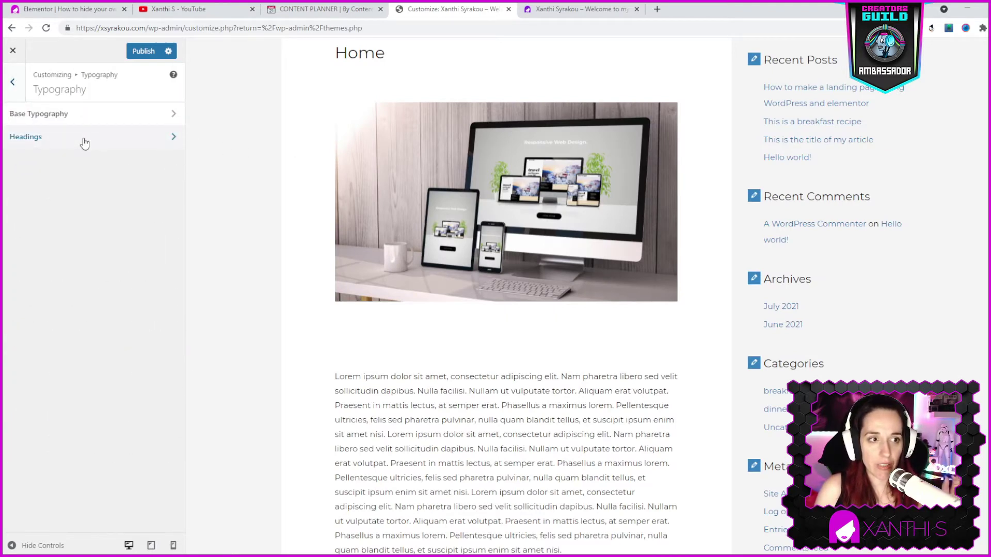
Try Helvetica as the heading font, then revert it to Inherit and return to Global
{"action": "key", "text": "Escape"}
{"action": "scroll", "coordinate": [495, 273], "scroll_direction": "up", "scroll_amount": 2}
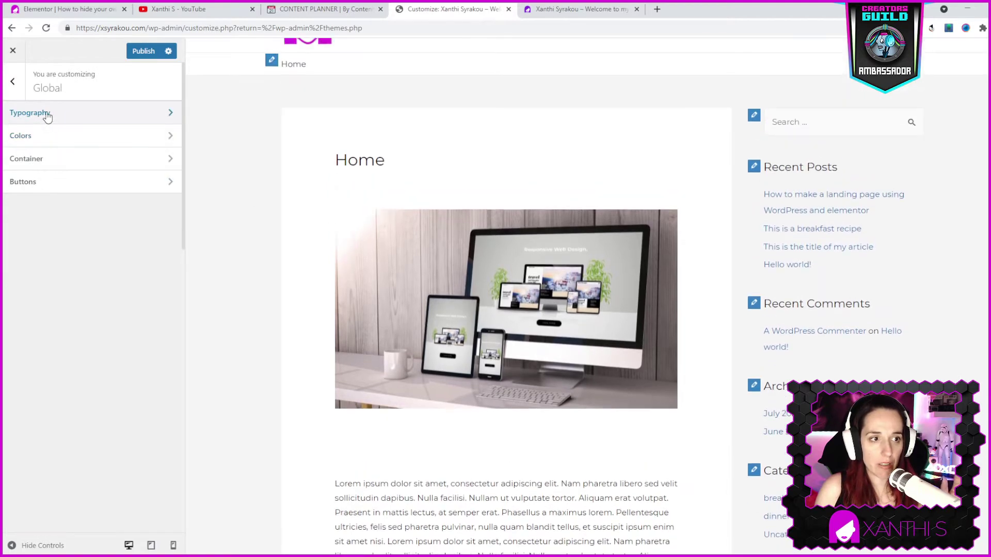
{"action": "left_click", "coordinate": [46, 114]}
{"action": "left_click", "coordinate": [54, 149]}
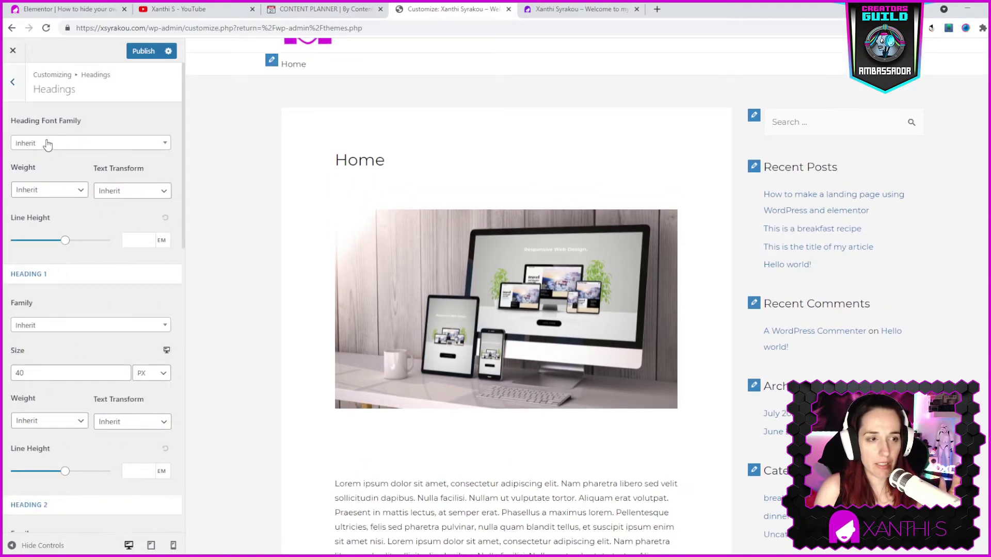
{"action": "left_click", "coordinate": [47, 144]}
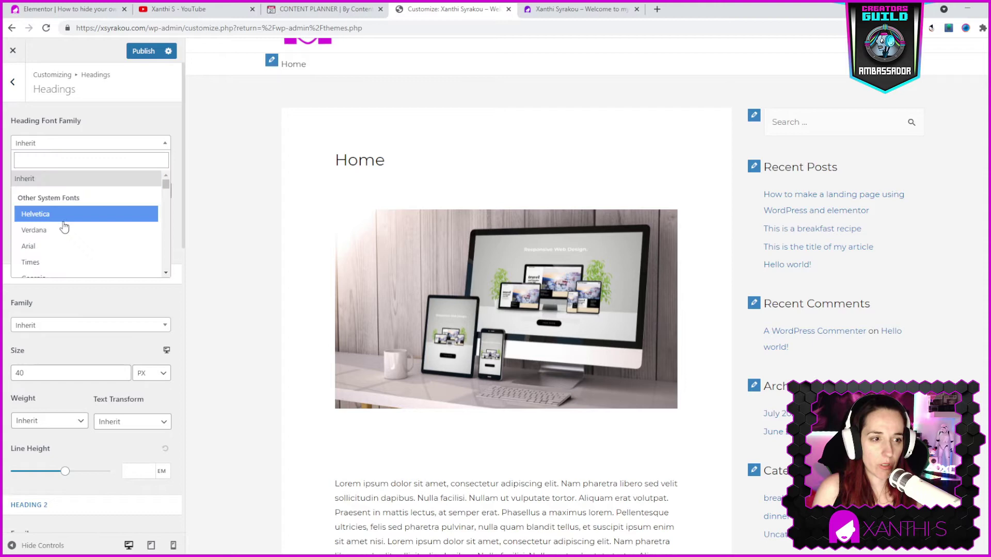
{"action": "left_click", "coordinate": [64, 216]}
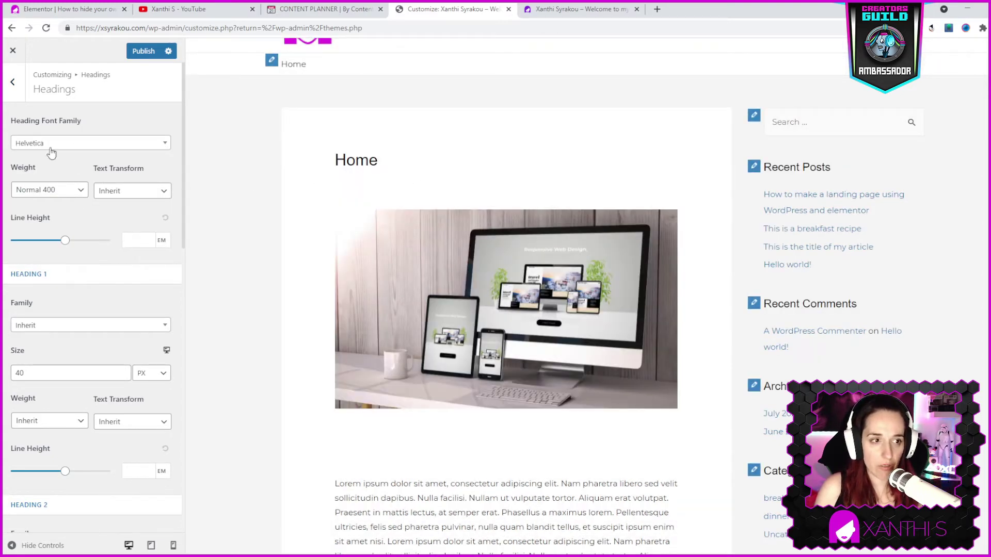
{"action": "left_click", "coordinate": [51, 149]}
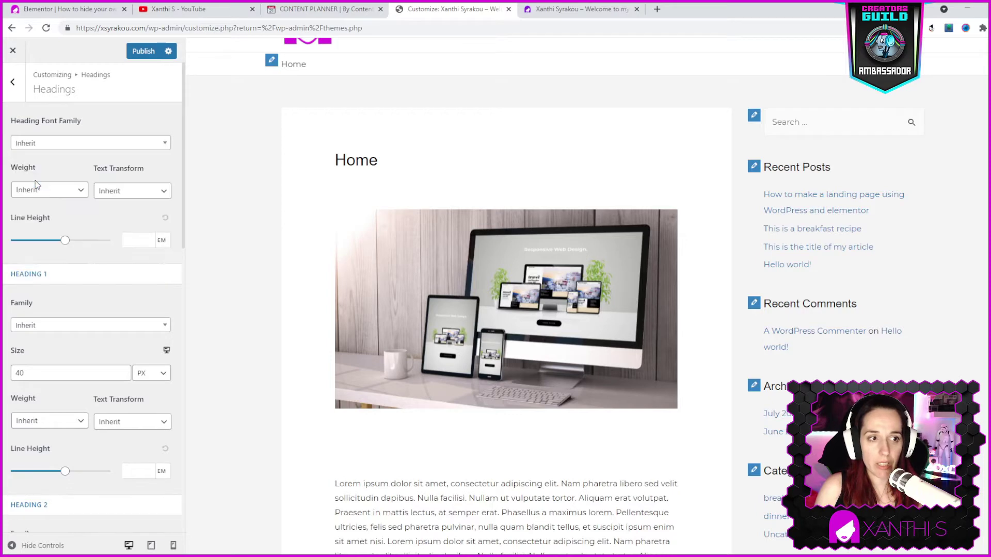
{"action": "left_click", "coordinate": [36, 183]}
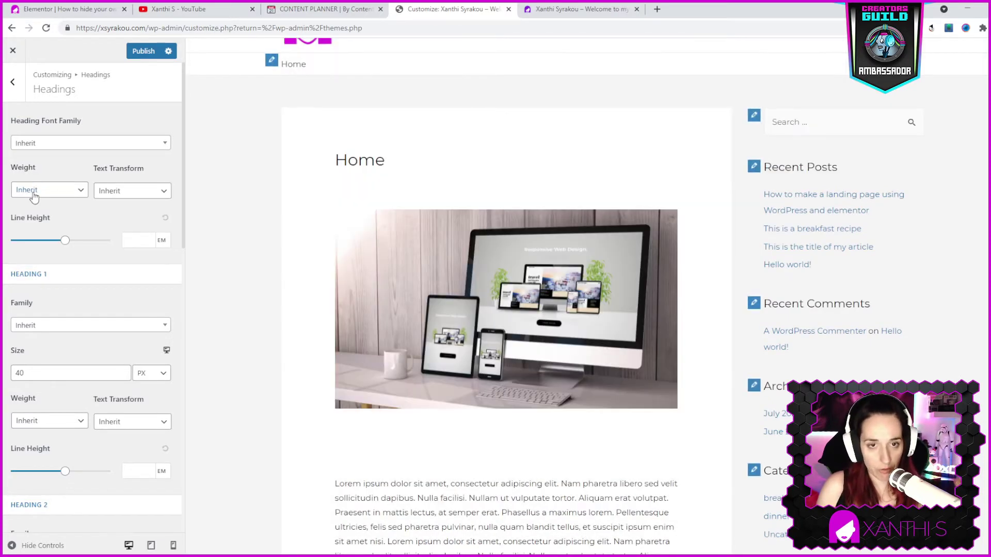
{"action": "left_click", "coordinate": [14, 84]}
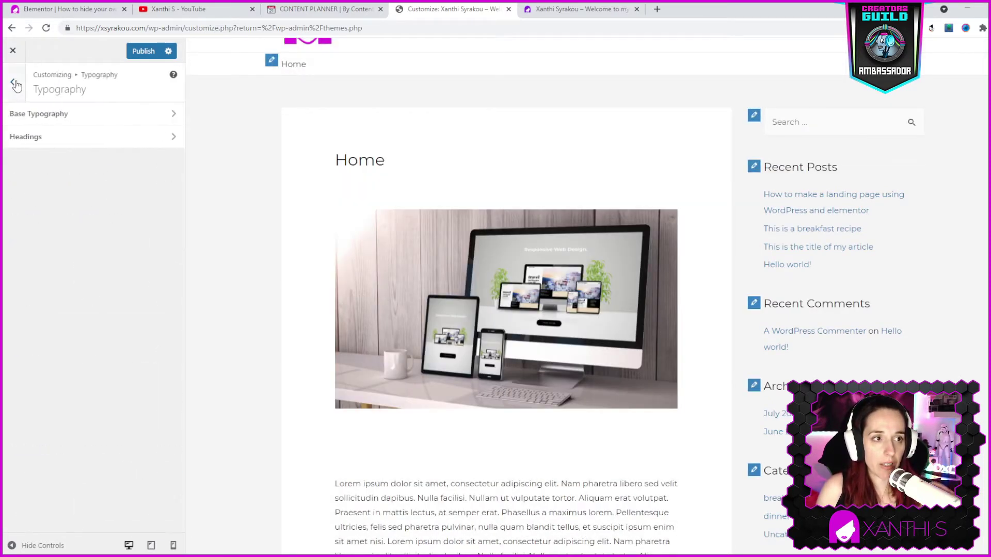
{"action": "left_click", "coordinate": [15, 83]}
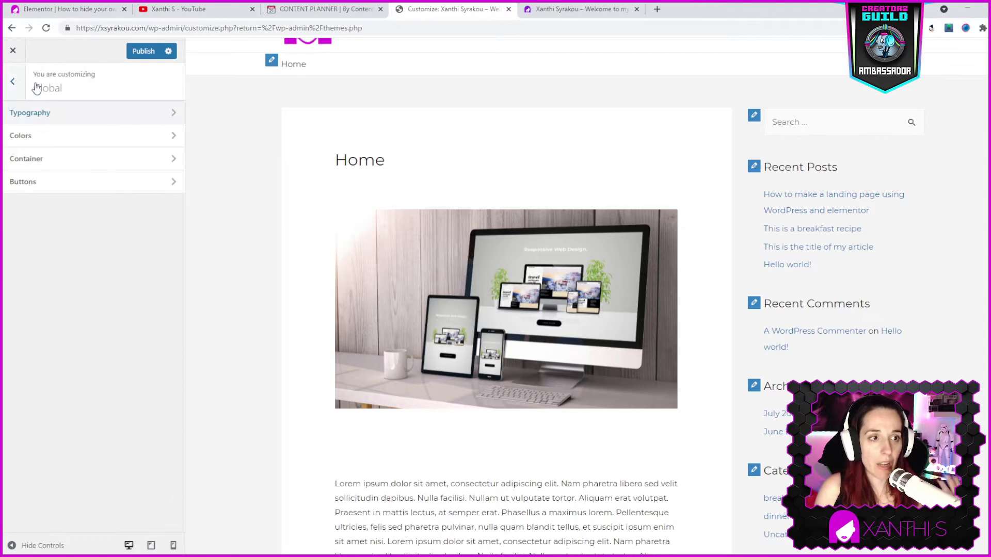
Set the theme colour to orange #dd9933 and the link colour to green #81d742
{"action": "left_click", "coordinate": [58, 138]}
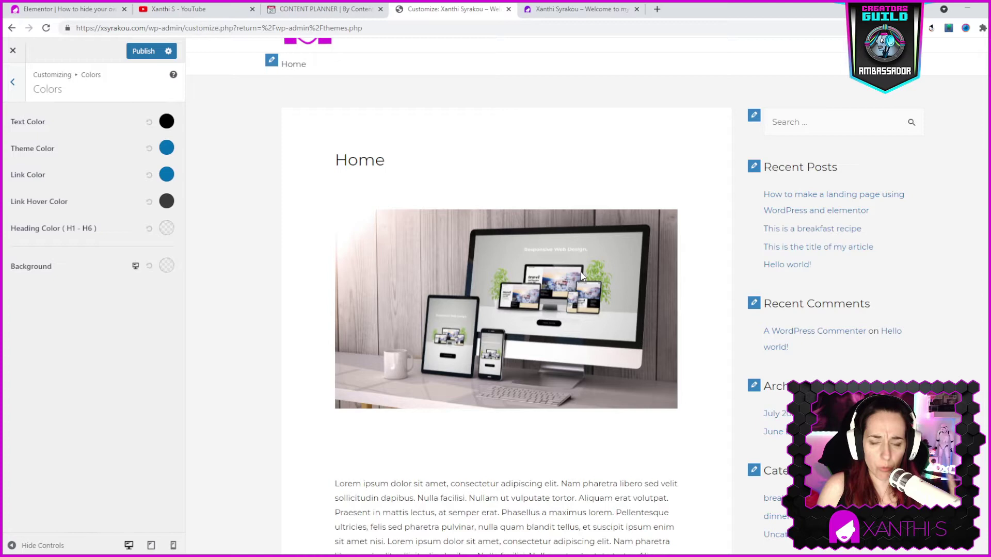
{"action": "left_click", "coordinate": [167, 149]}
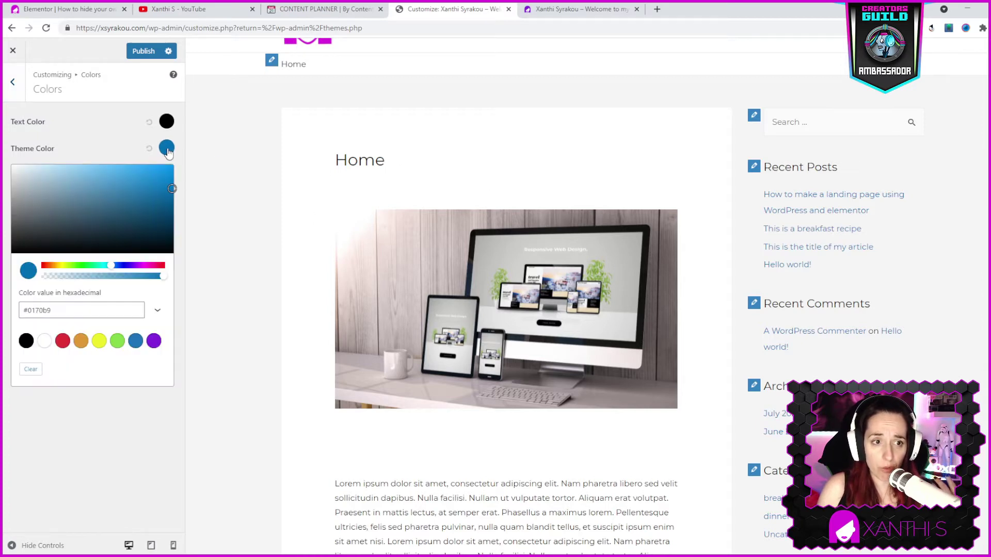
{"action": "left_click", "coordinate": [81, 341]}
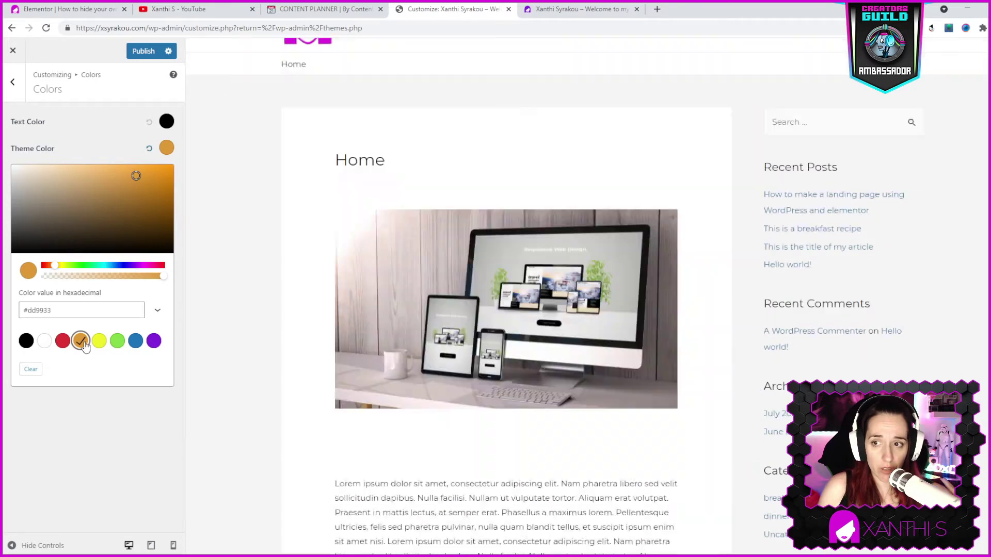
{"action": "scroll", "coordinate": [788, 218], "scroll_direction": "down", "scroll_amount": 3}
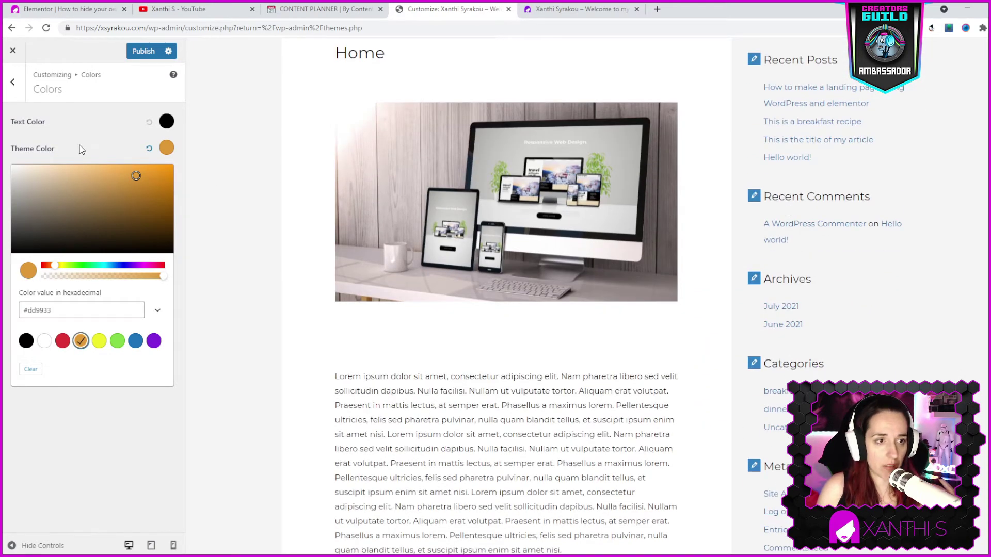
{"action": "left_click", "coordinate": [79, 142]}
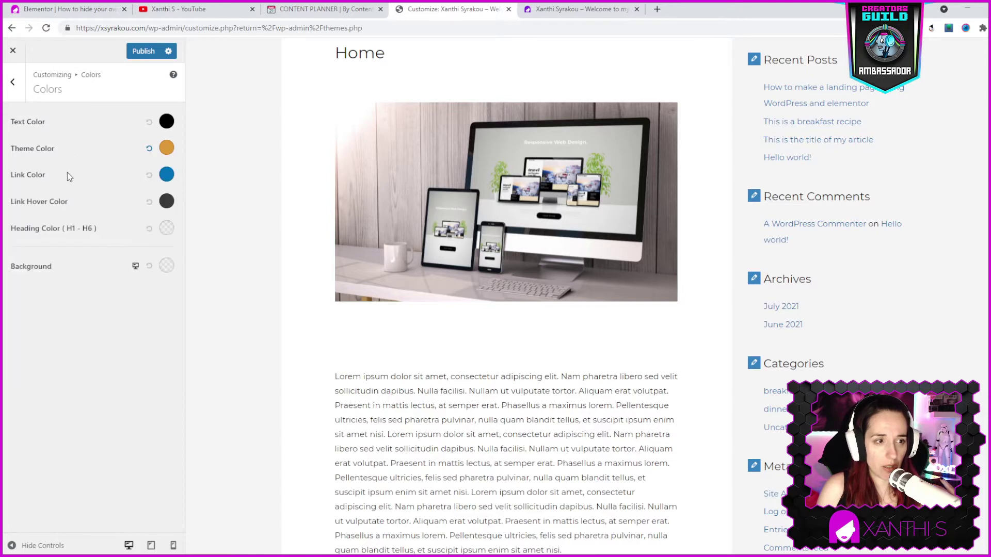
{"action": "left_click", "coordinate": [167, 175]}
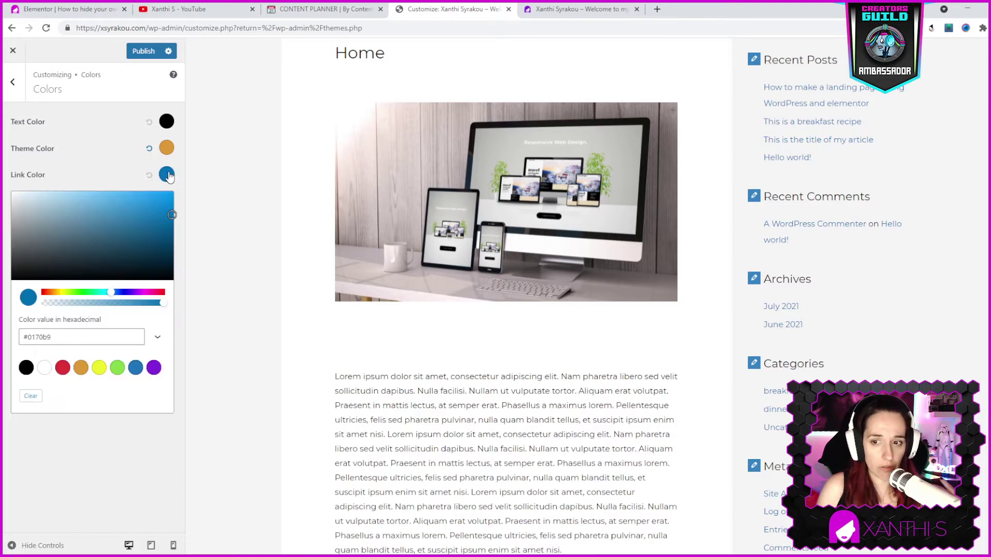
{"action": "left_click", "coordinate": [121, 370]}
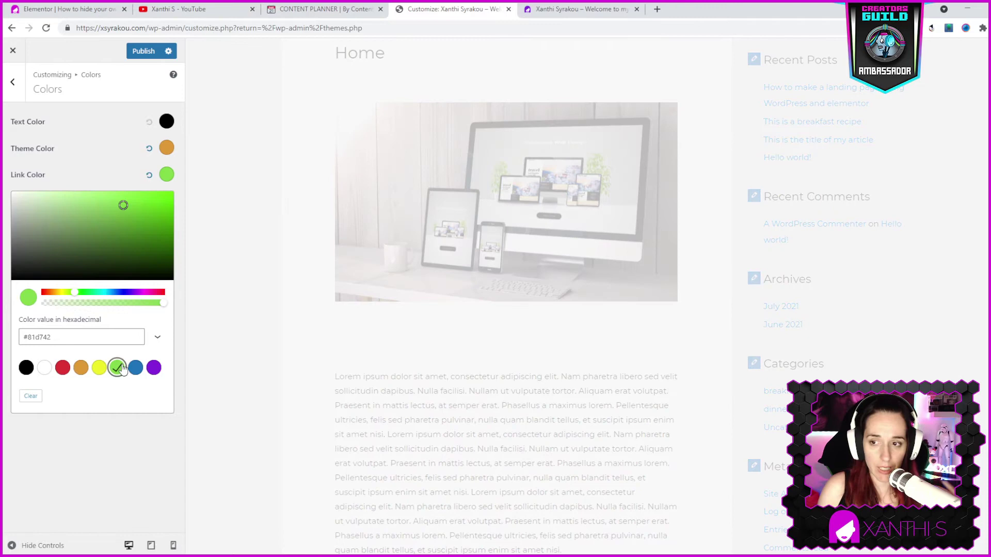
{"action": "scroll", "coordinate": [801, 338], "scroll_direction": "up", "scroll_amount": 1}
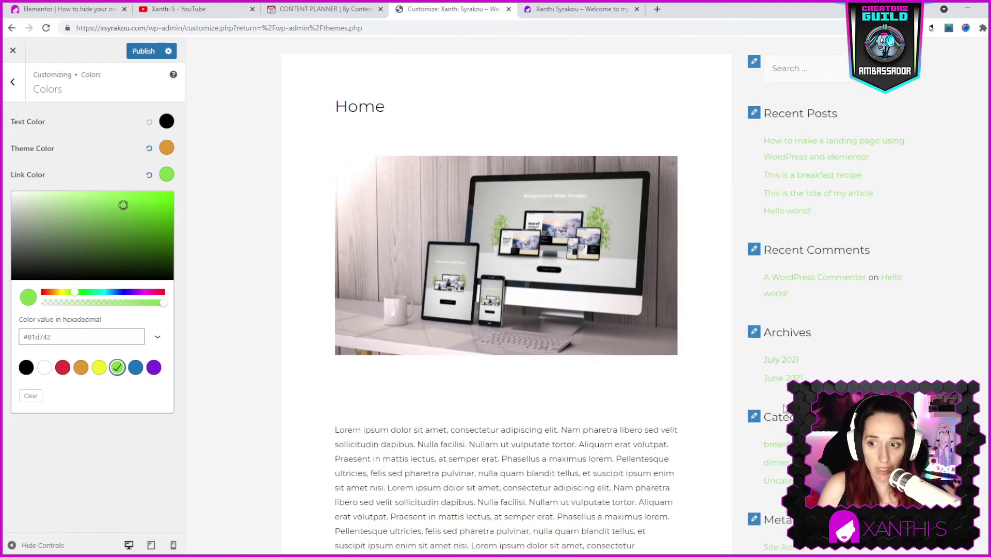
Go to the Customizer's Menus and review Main menu's six items, Home to Contact me
{"action": "left_click", "coordinate": [18, 84]}
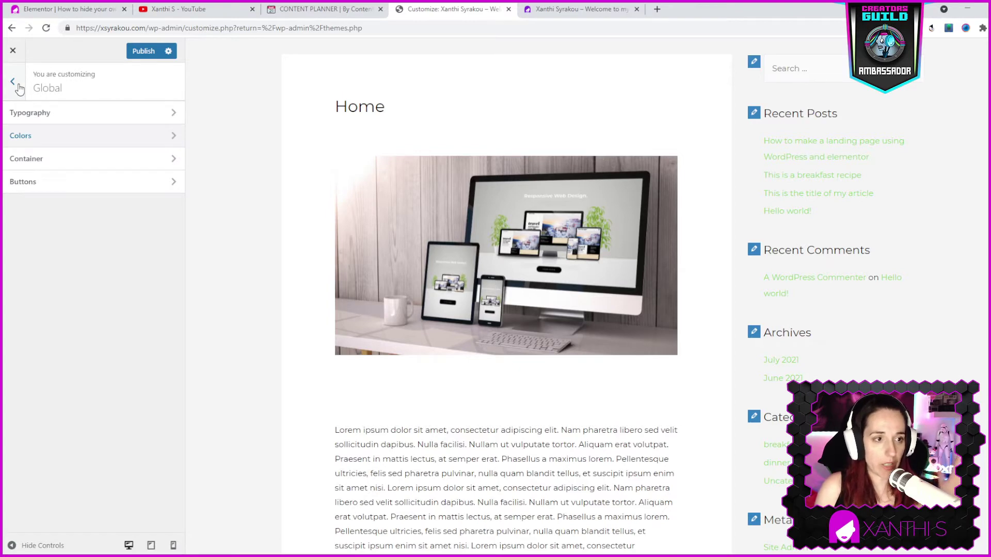
{"action": "left_click", "coordinate": [18, 84]}
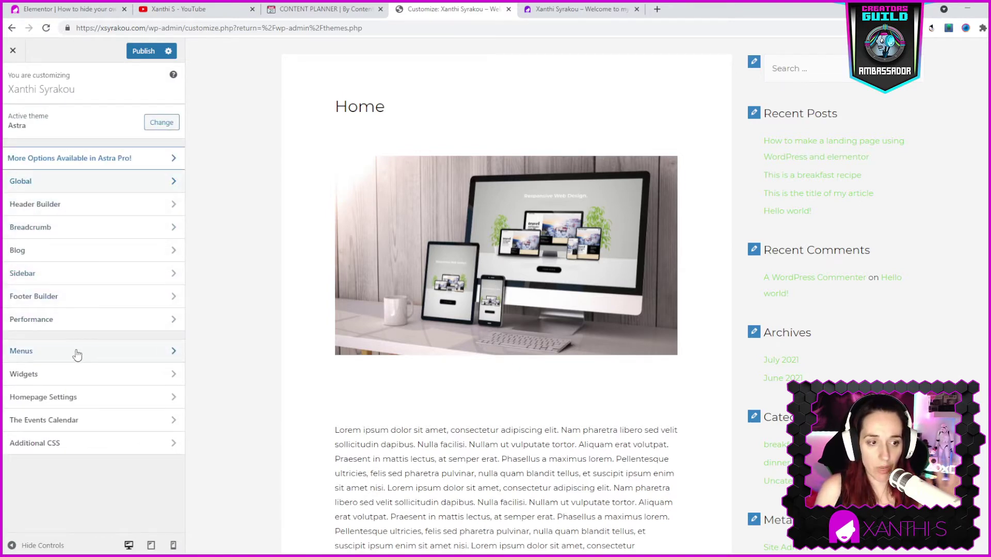
{"action": "left_click", "coordinate": [44, 352]}
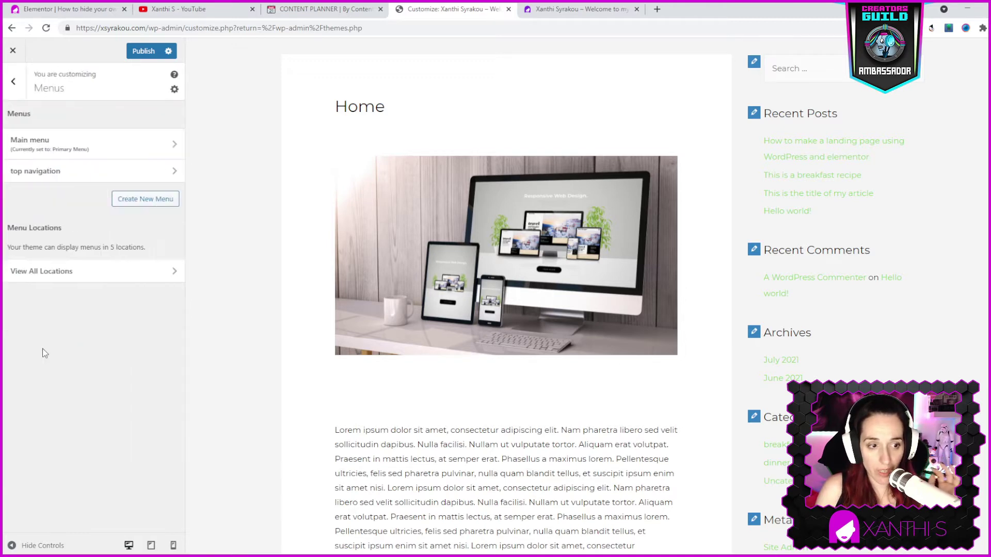
{"action": "left_click", "coordinate": [28, 142]}
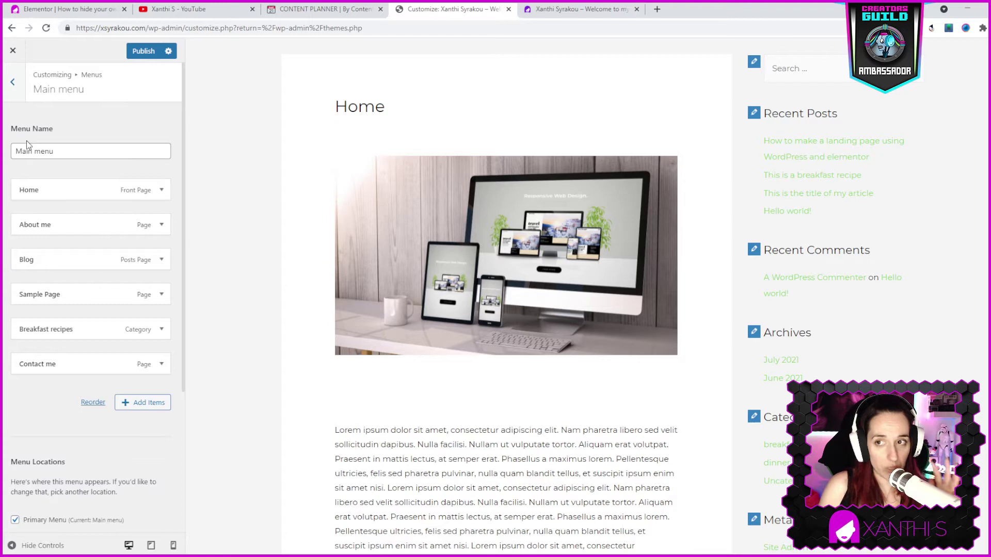
{"action": "scroll", "coordinate": [611, 262], "scroll_direction": "up", "scroll_amount": 2}
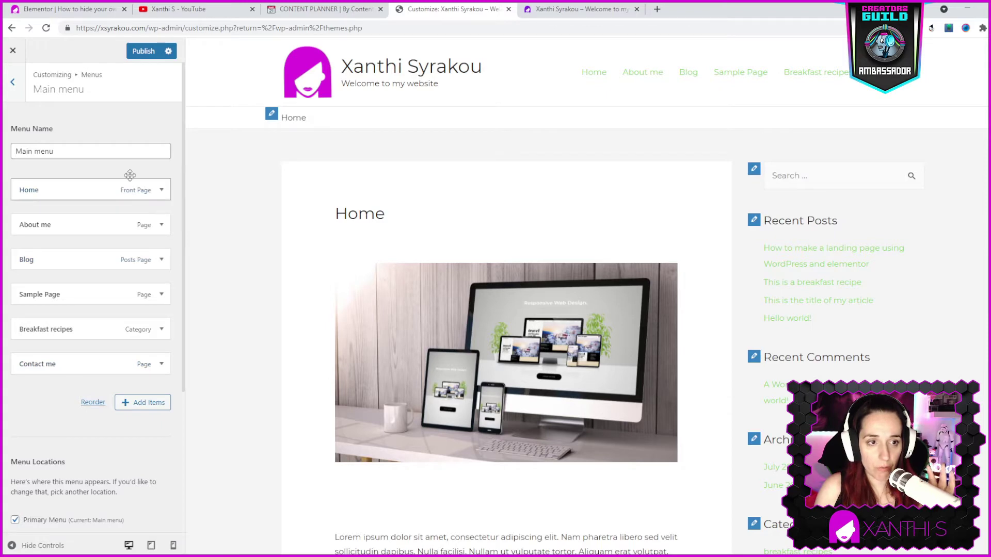
Remove Home, Blog, Contact me and About me from the top navigation menu
{"action": "left_click", "coordinate": [12, 83]}
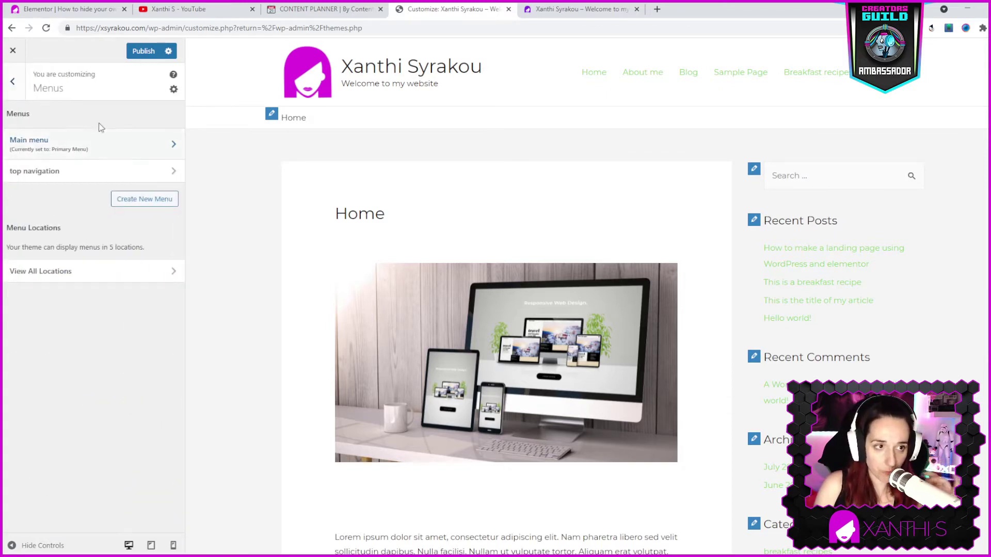
{"action": "left_click", "coordinate": [84, 178]}
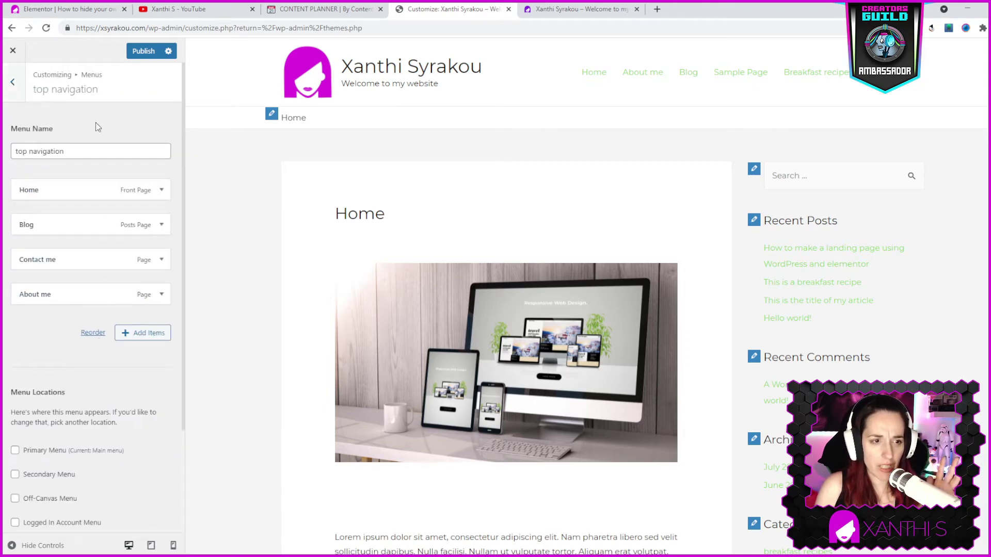
{"action": "left_click", "coordinate": [92, 192]}
{"action": "left_click", "coordinate": [29, 261]}
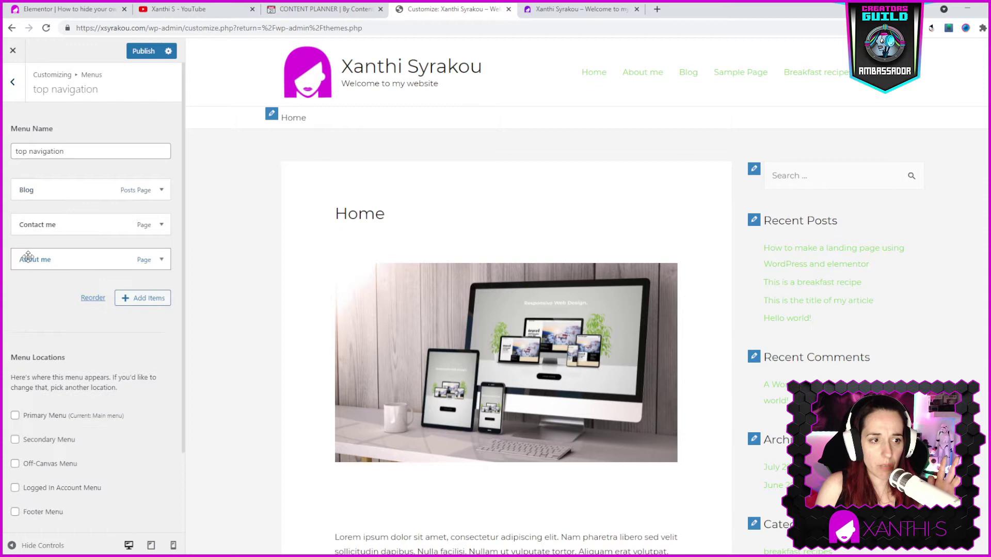
{"action": "left_click", "coordinate": [56, 190]}
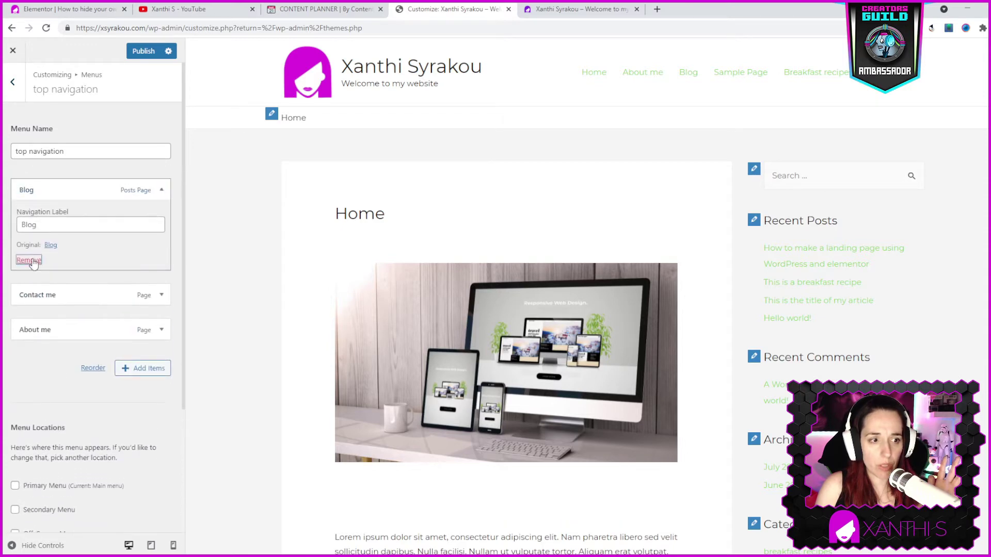
{"action": "left_click", "coordinate": [29, 261]}
{"action": "left_click", "coordinate": [33, 190]}
{"action": "left_click", "coordinate": [28, 261]}
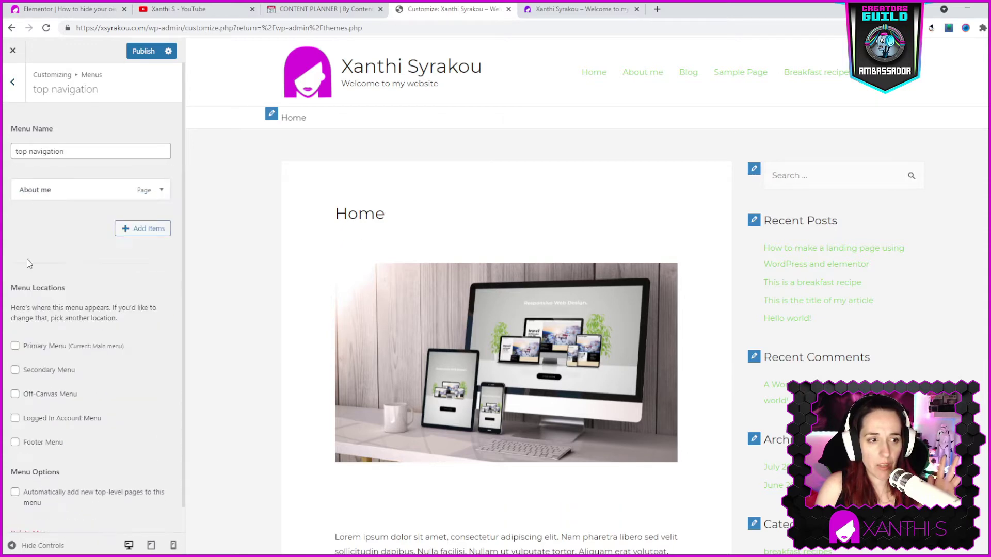
{"action": "left_click", "coordinate": [26, 190]}
{"action": "left_click", "coordinate": [29, 260]}
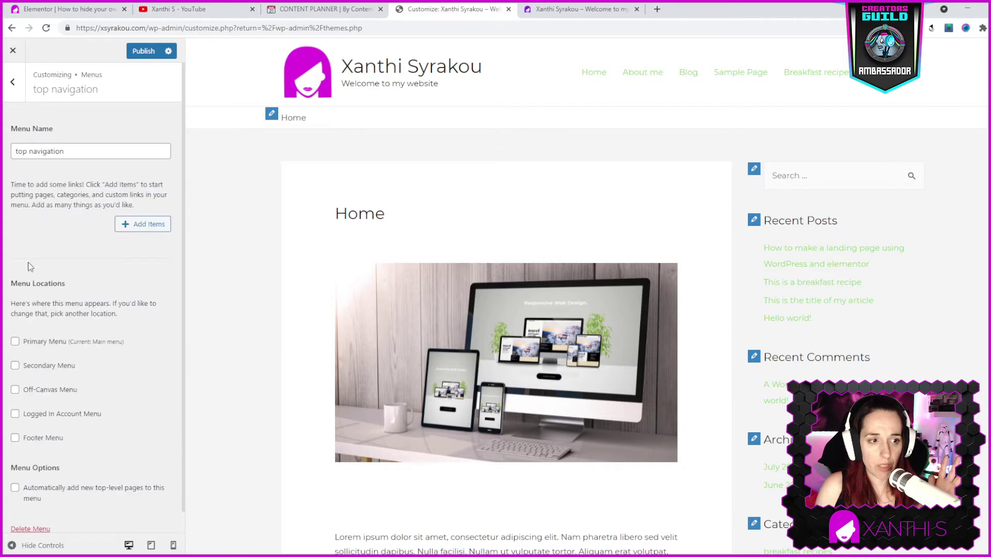
{"action": "double_click", "coordinate": [68, 152]}
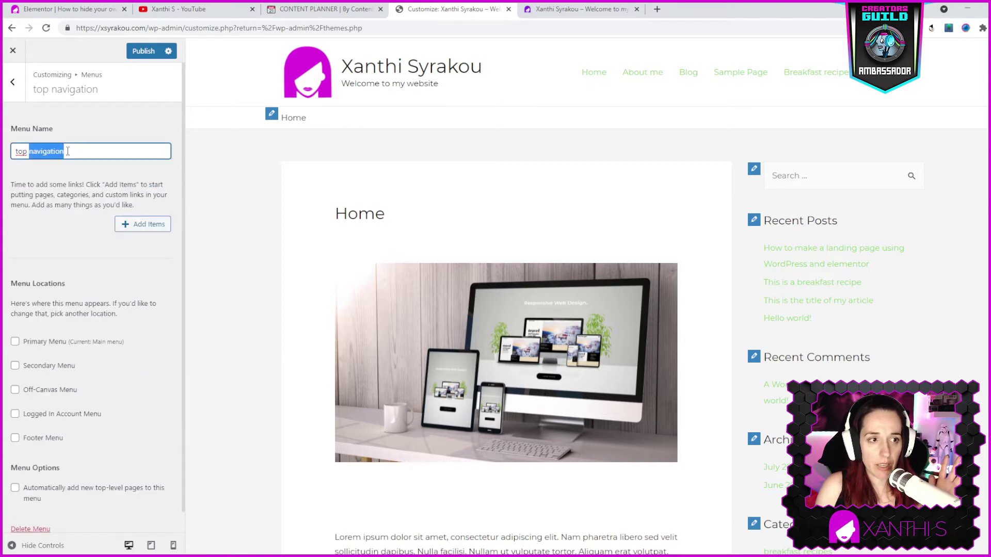
{"action": "left_click", "coordinate": [37, 195]}
{"action": "left_click", "coordinate": [12, 81]}
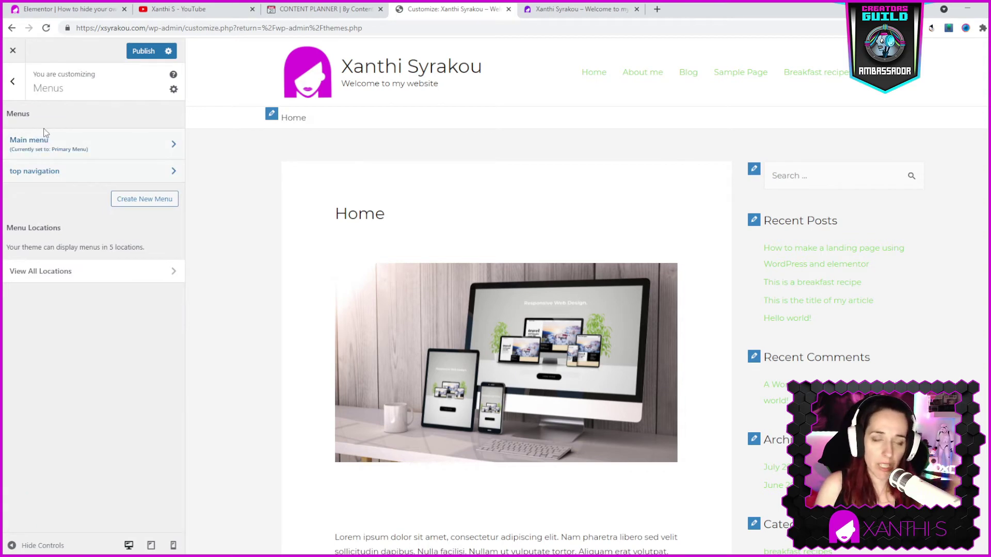
Publish the Customizer changes and close it, returning to the Themes page
{"action": "left_click", "coordinate": [13, 82]}
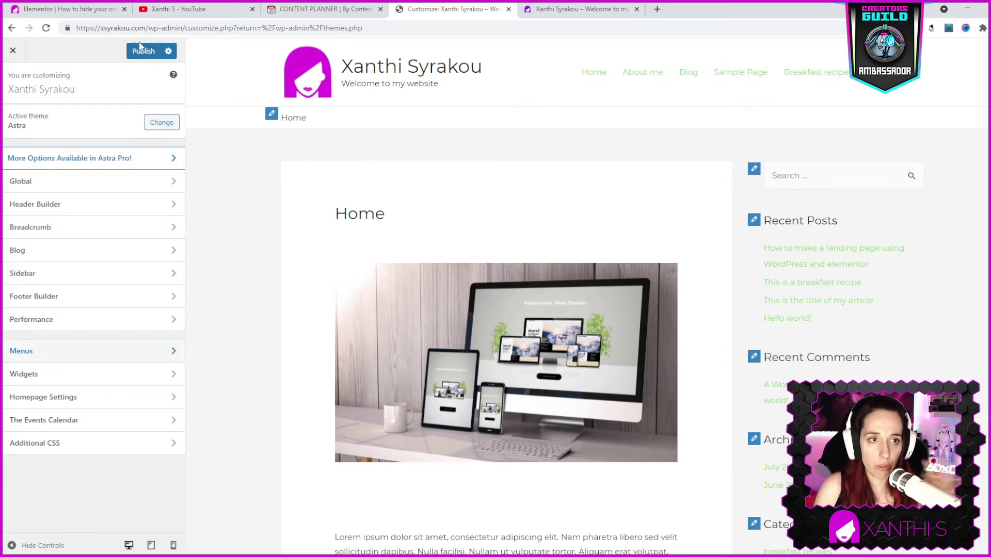
{"action": "left_click", "coordinate": [141, 49]}
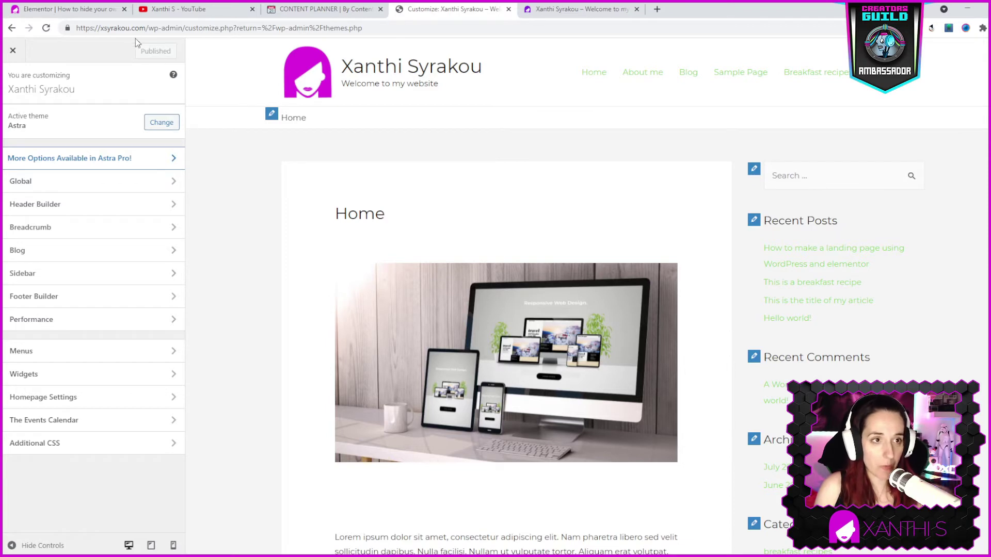
{"action": "left_click", "coordinate": [11, 52]}
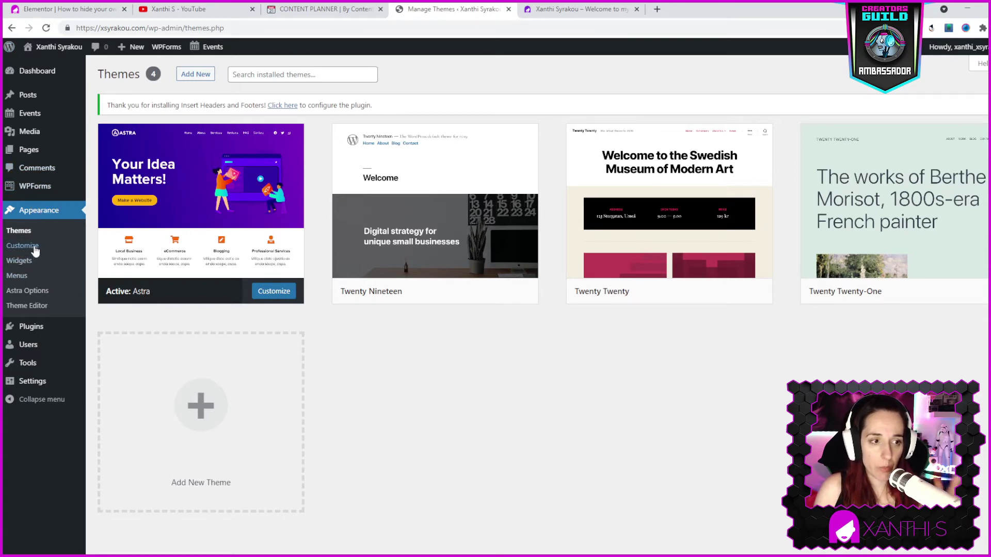
Go to Appearance > Menus and start a new blank menu
{"action": "left_click", "coordinate": [17, 278]}
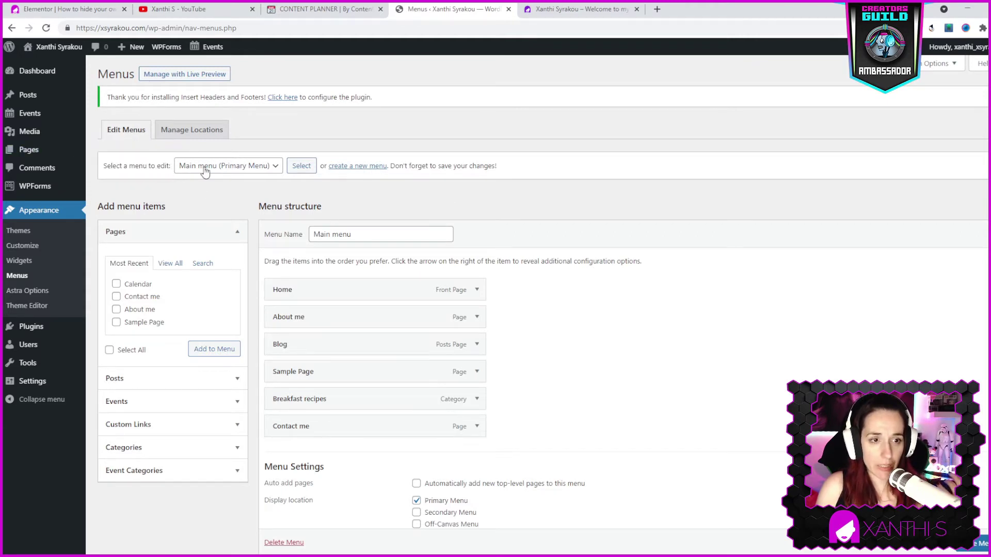
{"action": "left_click", "coordinate": [258, 166]}
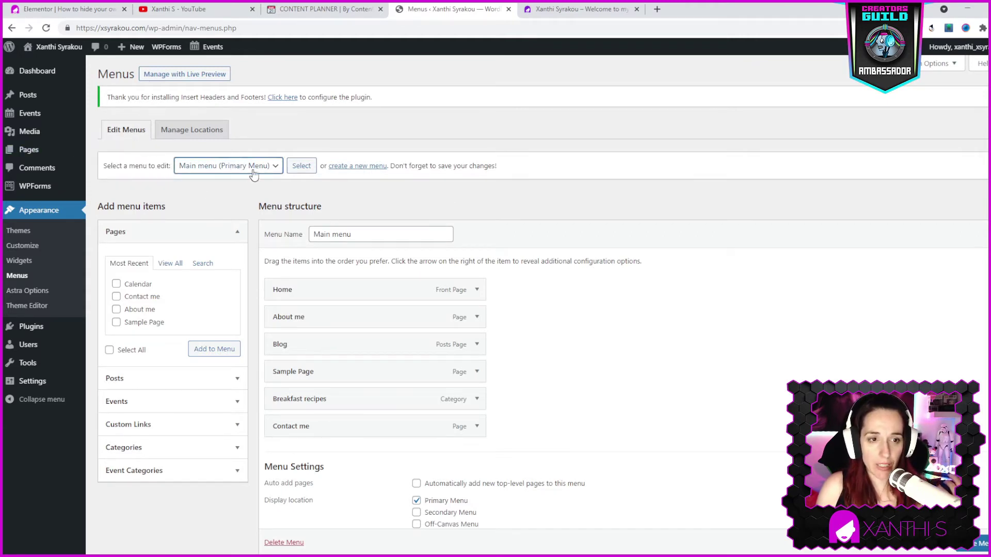
{"action": "left_click", "coordinate": [357, 167]}
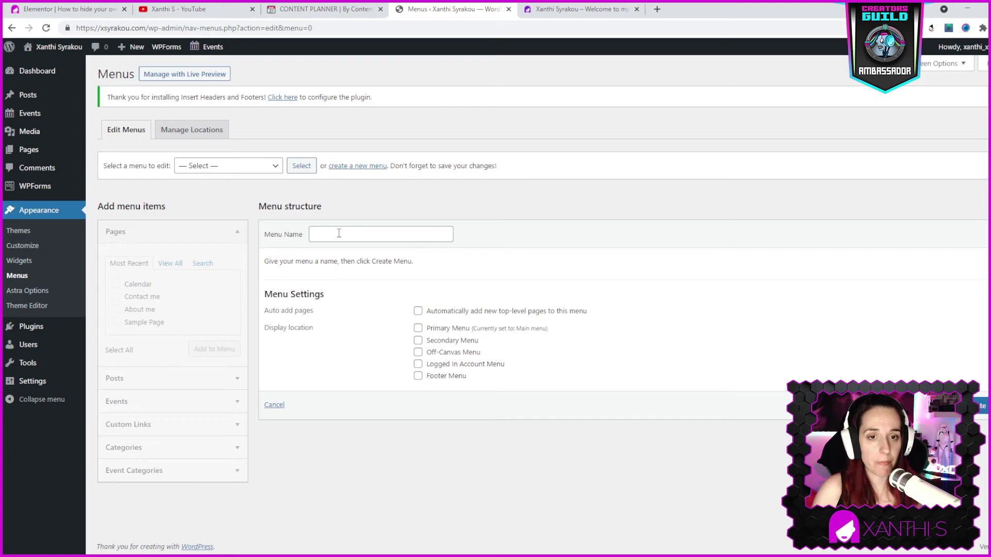
Create a new menu named 'main menu2'
{"action": "left_click", "coordinate": [340, 235]}
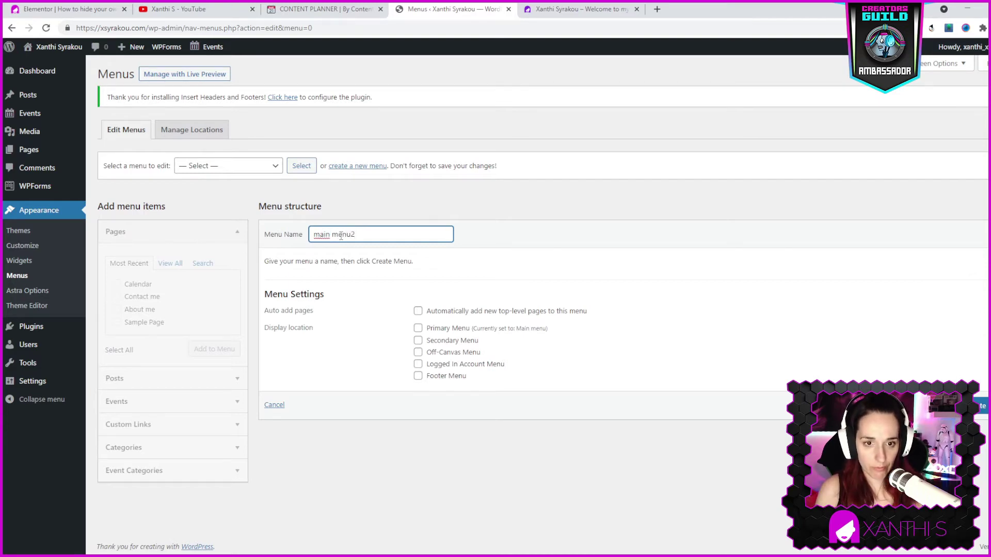
{"action": "left_click", "coordinate": [593, 262]}
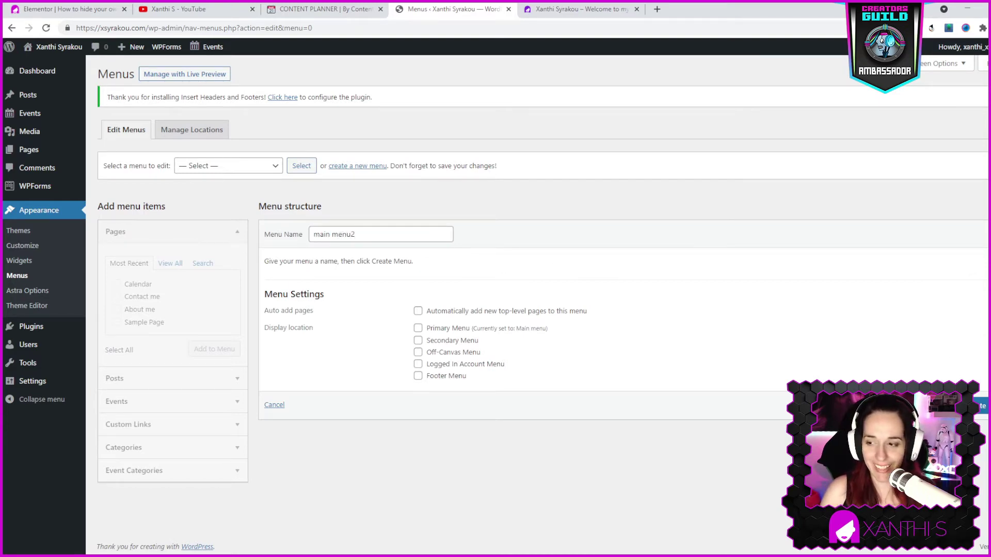
{"action": "left_click", "coordinate": [983, 405]}
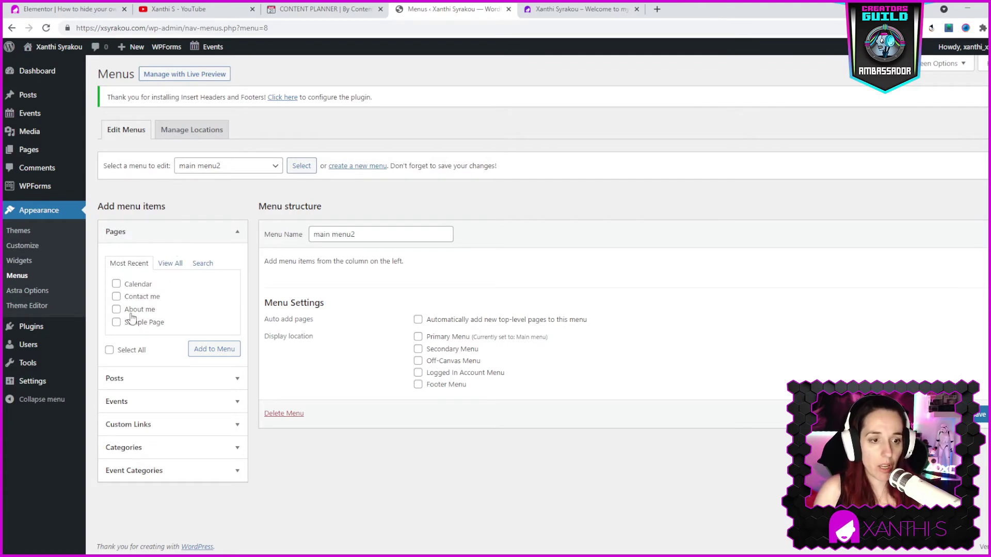
Add the Home, Blog, About me and Contact me pages to main menu2
{"action": "left_click", "coordinate": [170, 264]}
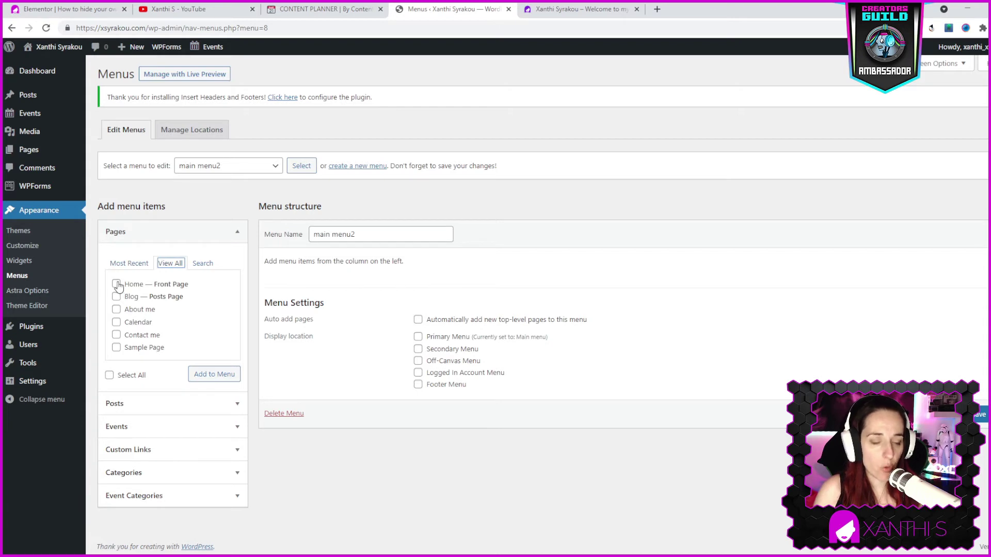
{"action": "left_click", "coordinate": [117, 285]}
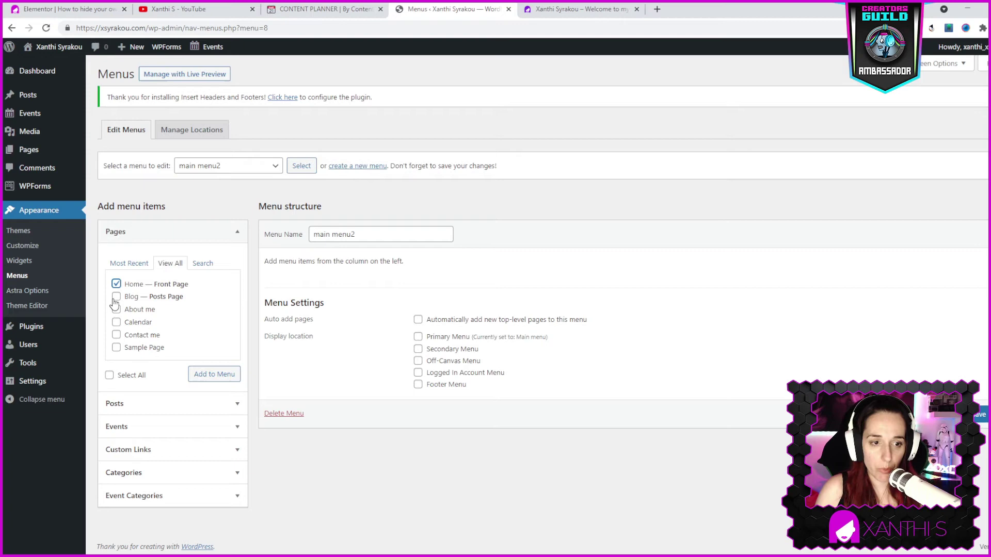
{"action": "left_click", "coordinate": [116, 297]}
{"action": "left_click", "coordinate": [205, 381]}
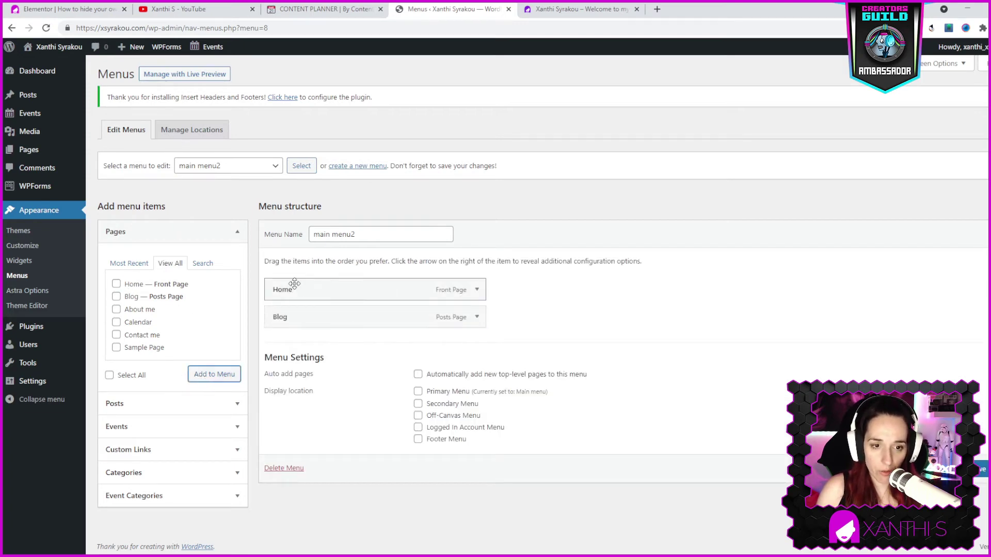
{"action": "left_click", "coordinate": [117, 310]}
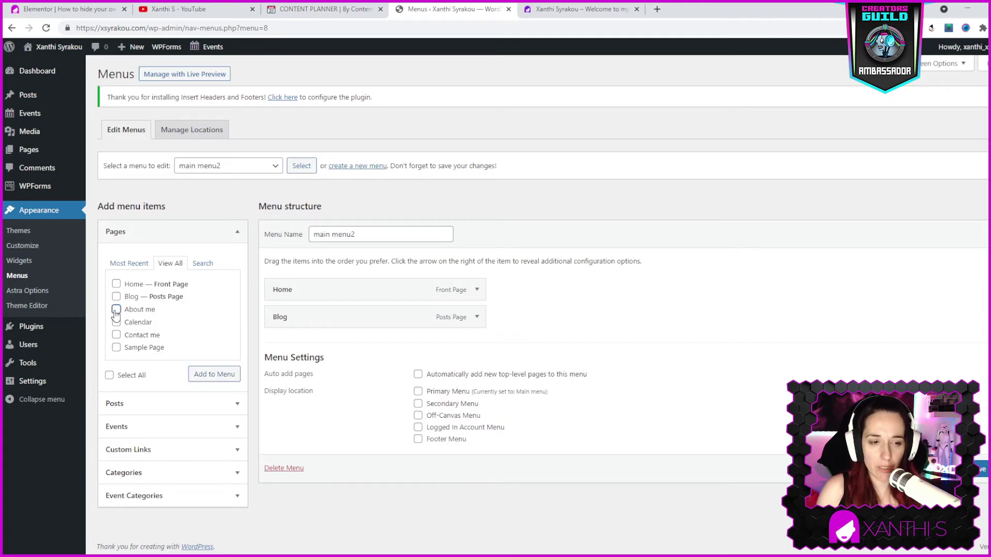
{"action": "left_click", "coordinate": [203, 376]}
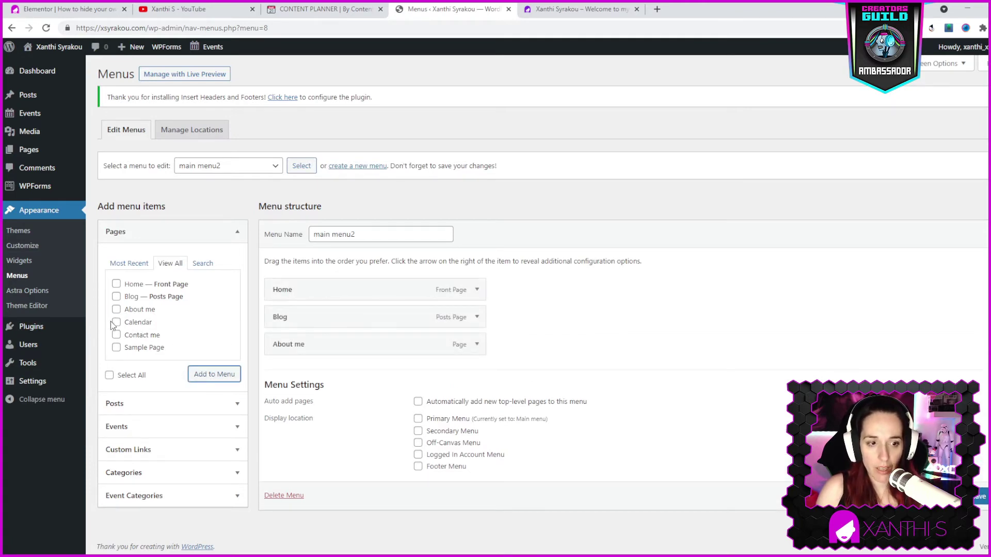
{"action": "left_click", "coordinate": [116, 336]}
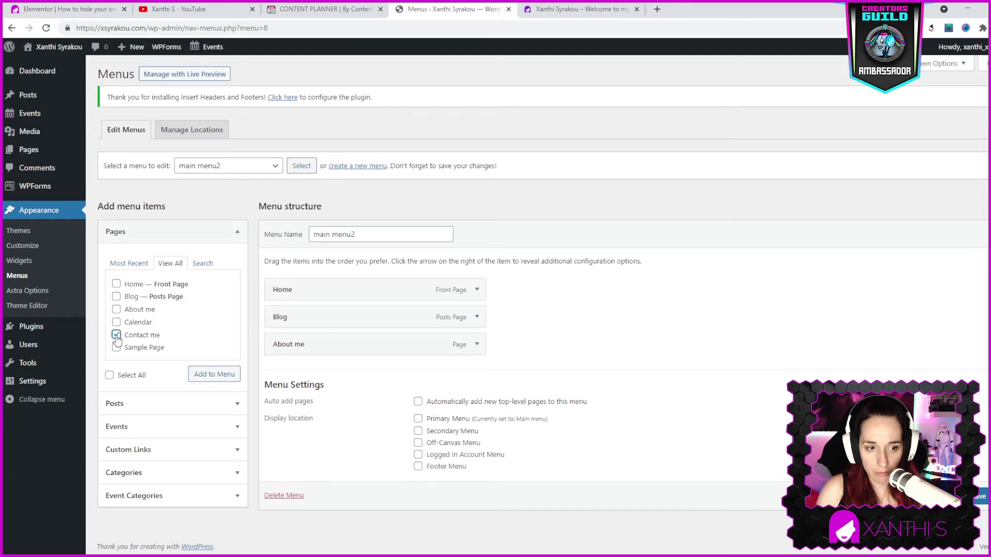
{"action": "left_click", "coordinate": [214, 376]}
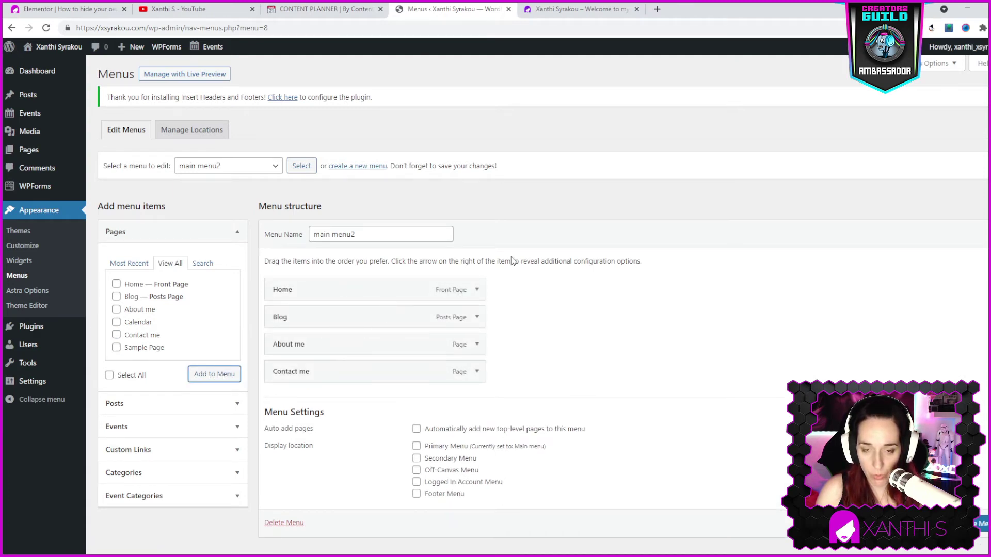
{"action": "scroll", "coordinate": [676, 317], "scroll_direction": "down", "scroll_amount": 1}
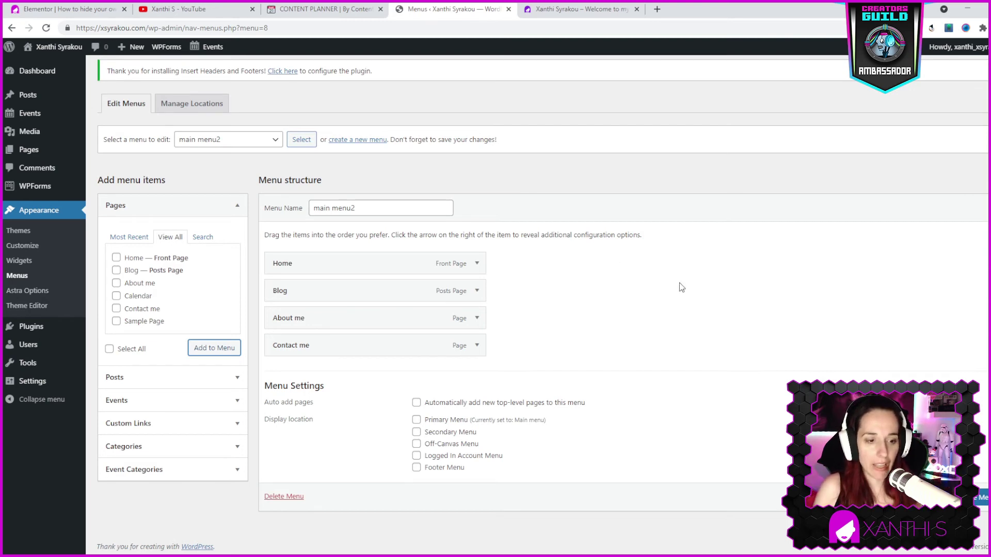
Add the dinner recipe and breakfast recipes categories to main menu2
{"action": "left_click", "coordinate": [149, 458]}
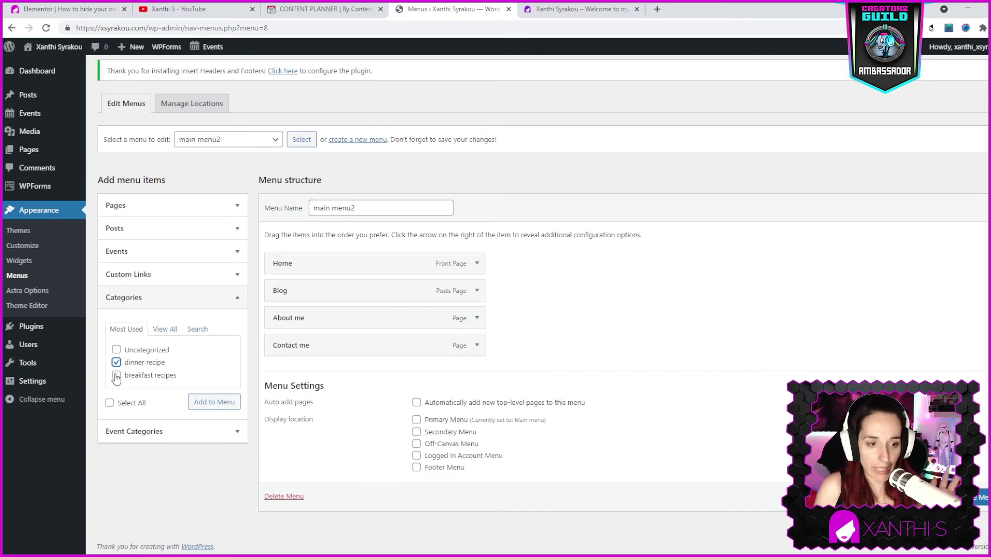
{"action": "left_click", "coordinate": [116, 376]}
{"action": "left_click", "coordinate": [200, 408]}
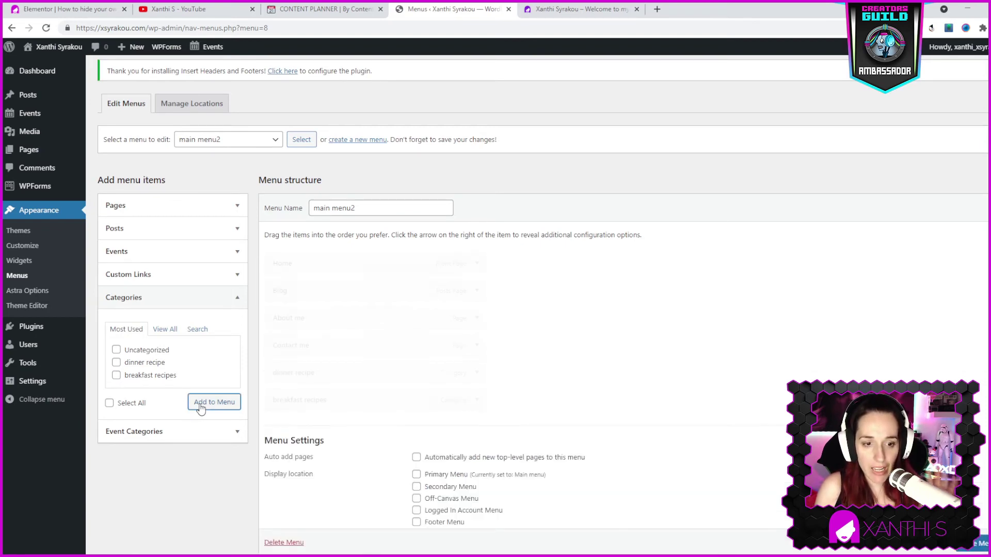
{"action": "scroll", "coordinate": [258, 361], "scroll_direction": "down", "scroll_amount": 1}
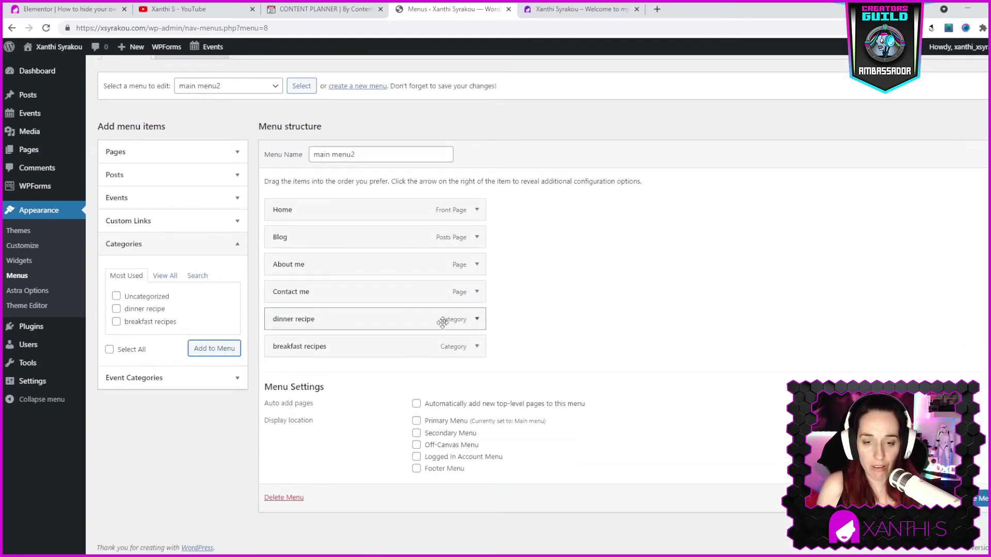
{"action": "scroll", "coordinate": [472, 323], "scroll_direction": "up", "scroll_amount": 1}
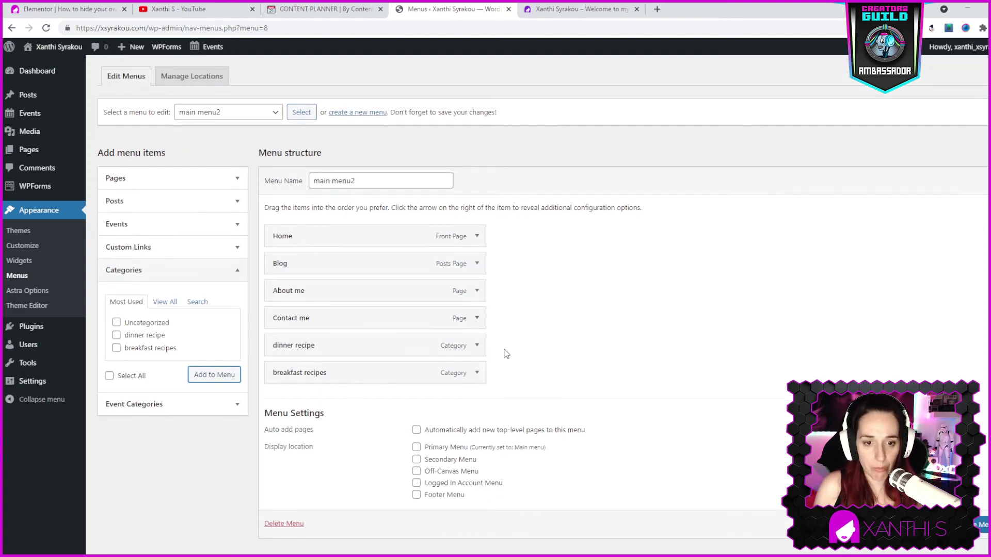
Change the category navigation labels to 'Dinner recipe' and 'Breakfast recipes'
{"action": "left_click", "coordinate": [477, 345]}
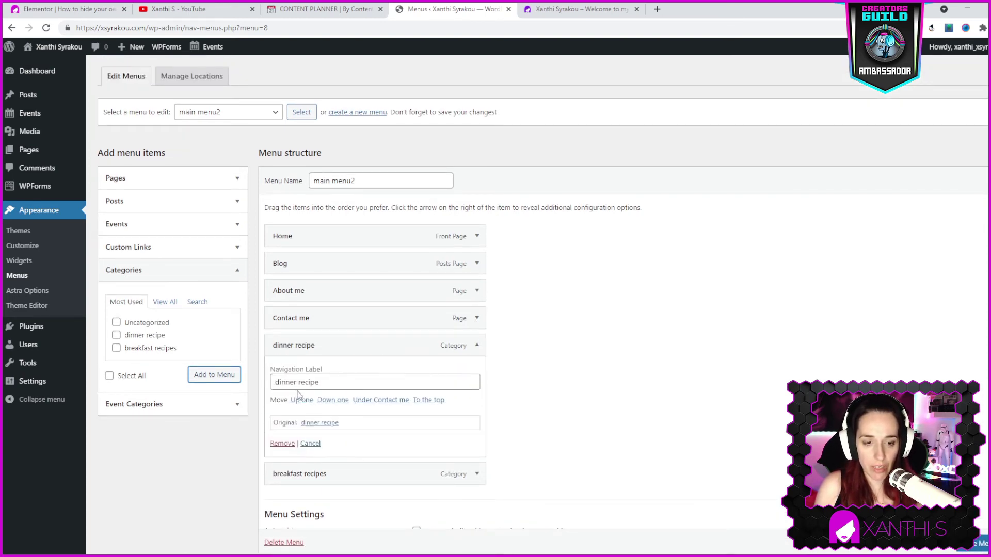
{"action": "left_click", "coordinate": [273, 382]}
{"action": "key", "text": "Delete"}
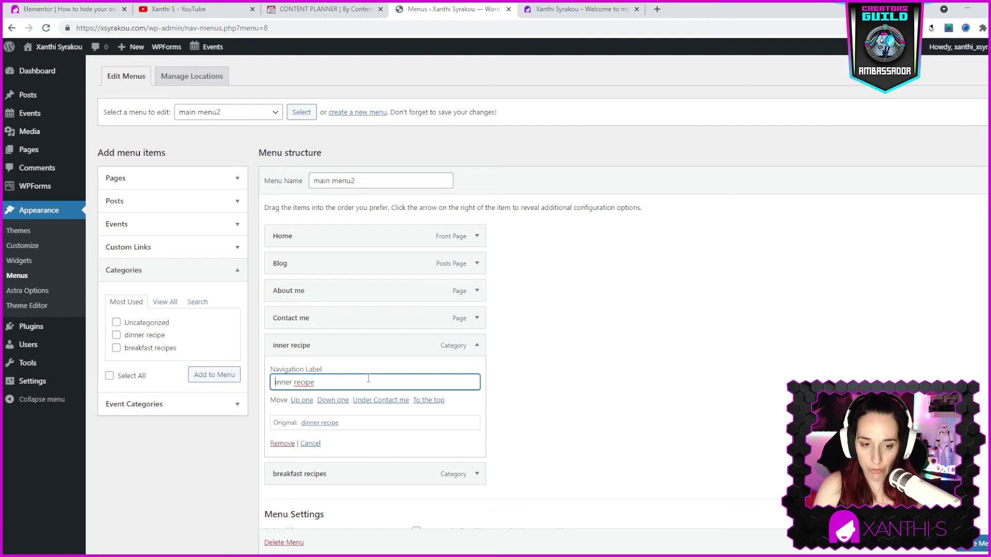
{"action": "type", "text": "D"}
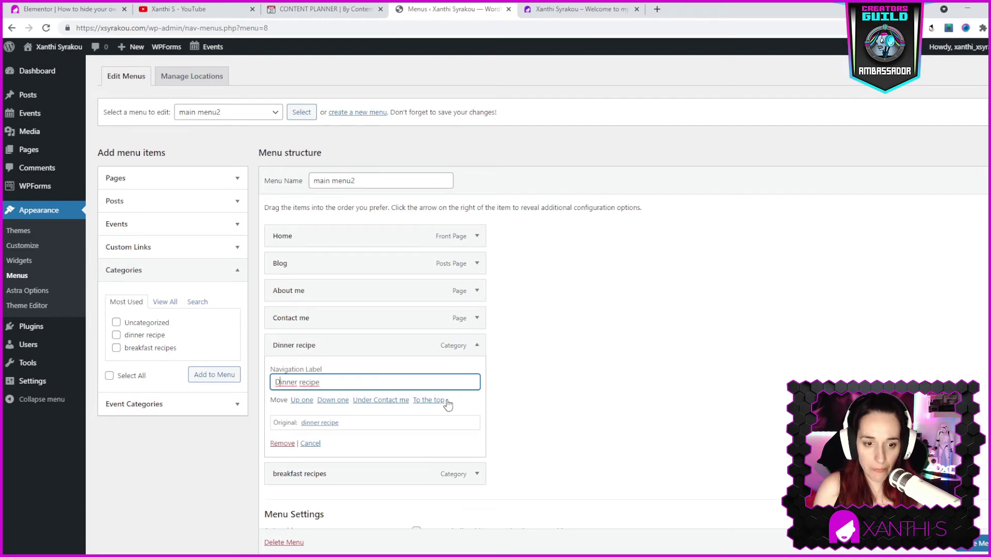
{"action": "left_click", "coordinate": [475, 345]}
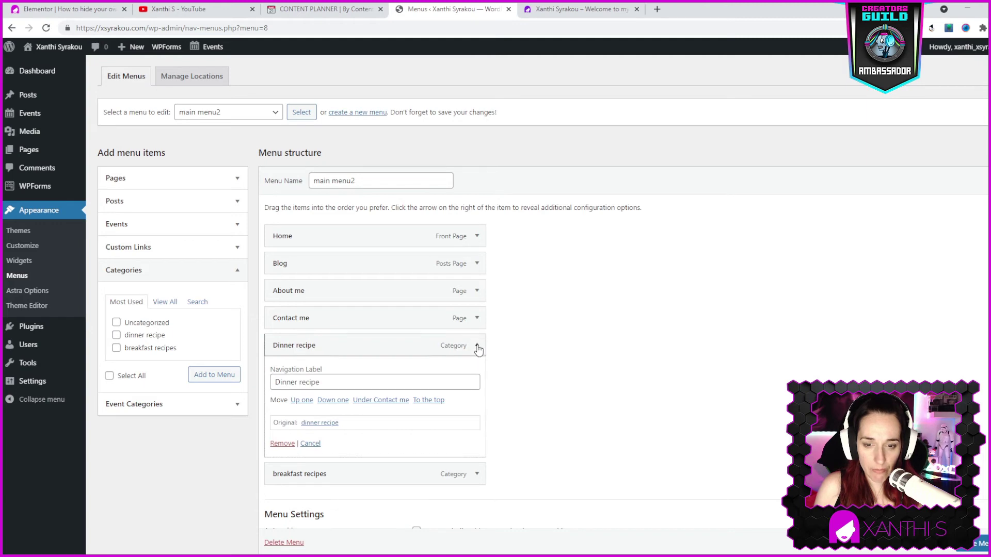
{"action": "left_click", "coordinate": [477, 345]}
{"action": "left_click", "coordinate": [471, 373]}
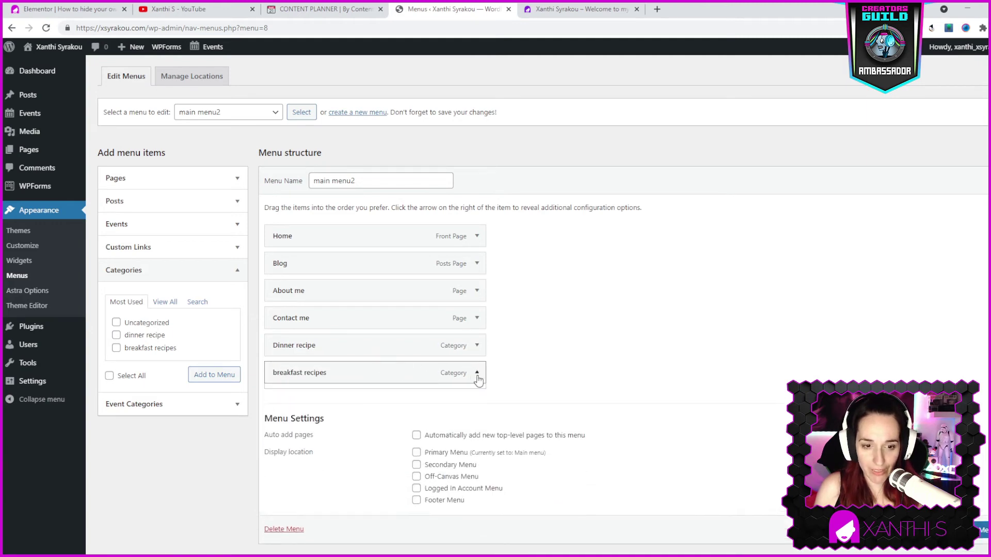
{"action": "left_click", "coordinate": [282, 411]}
{"action": "key", "text": "Delete"}
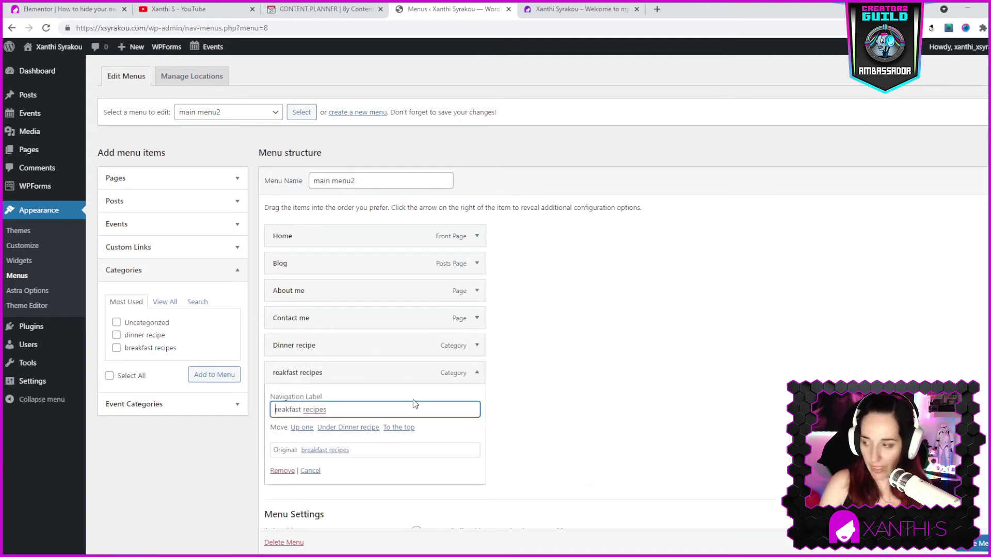
{"action": "type", "text": "B"}
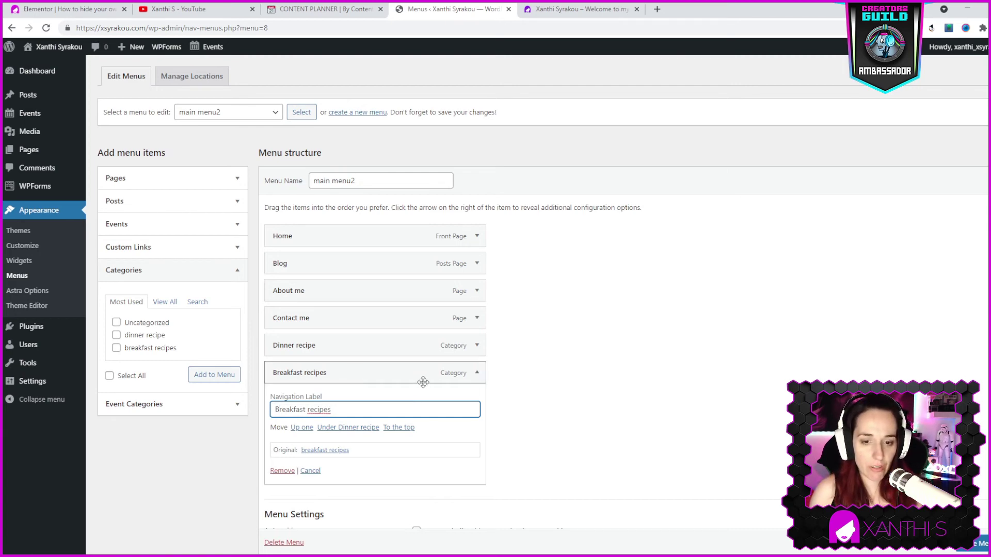
{"action": "left_click", "coordinate": [478, 373]}
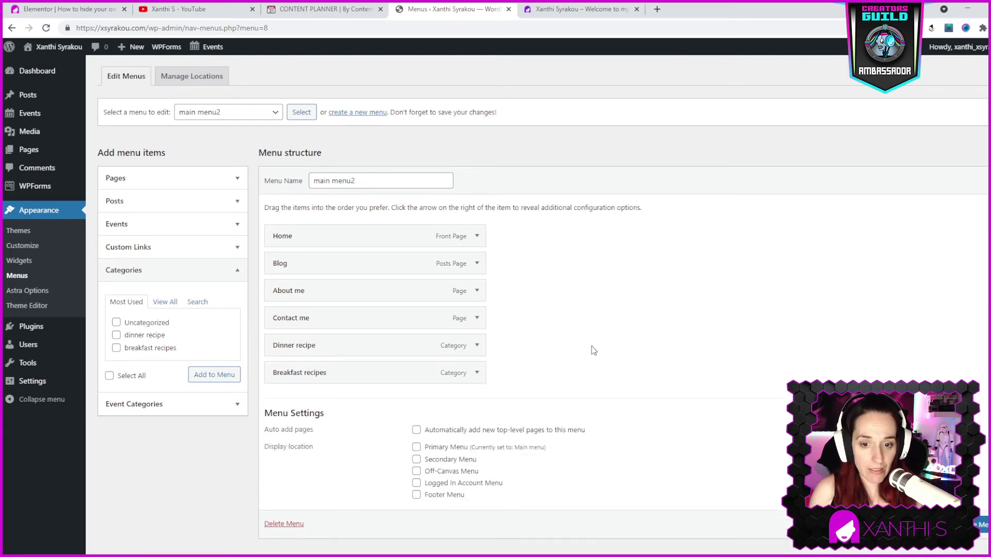
Save main menu2 with its four pages and two recipe categories
{"action": "left_click", "coordinate": [170, 249]}
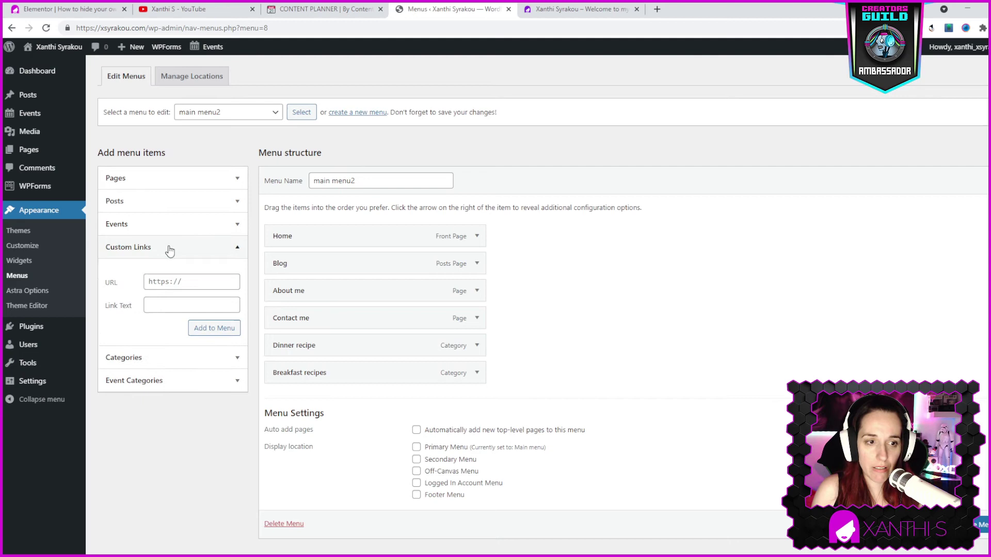
{"action": "left_click", "coordinate": [196, 282]}
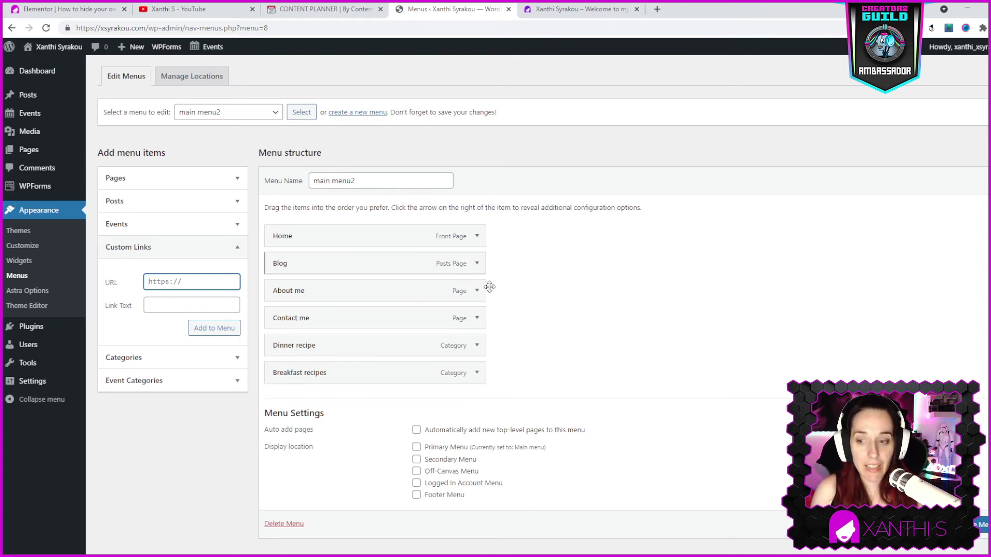
{"action": "scroll", "coordinate": [829, 251], "scroll_direction": "up", "scroll_amount": 1}
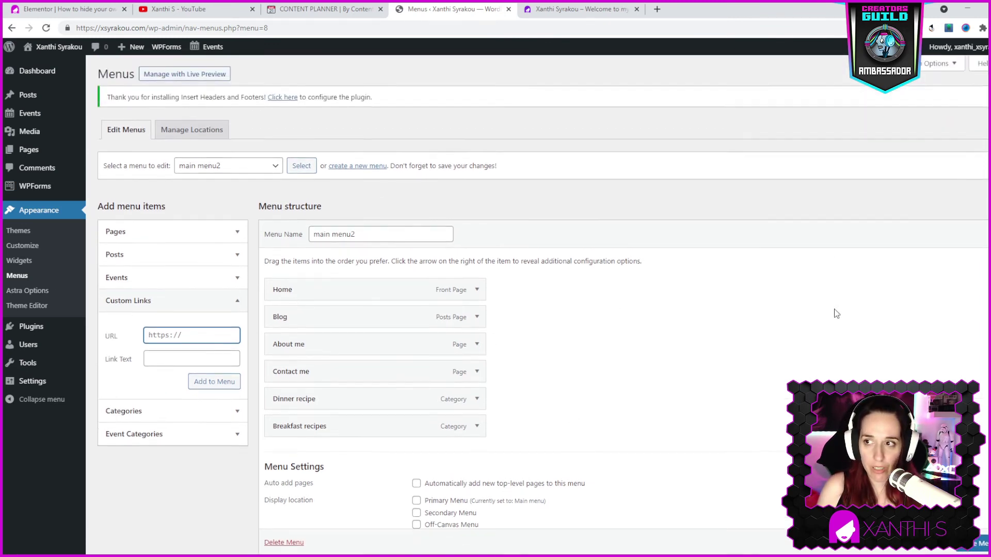
{"action": "scroll", "coordinate": [829, 251], "scroll_direction": "down", "scroll_amount": 2}
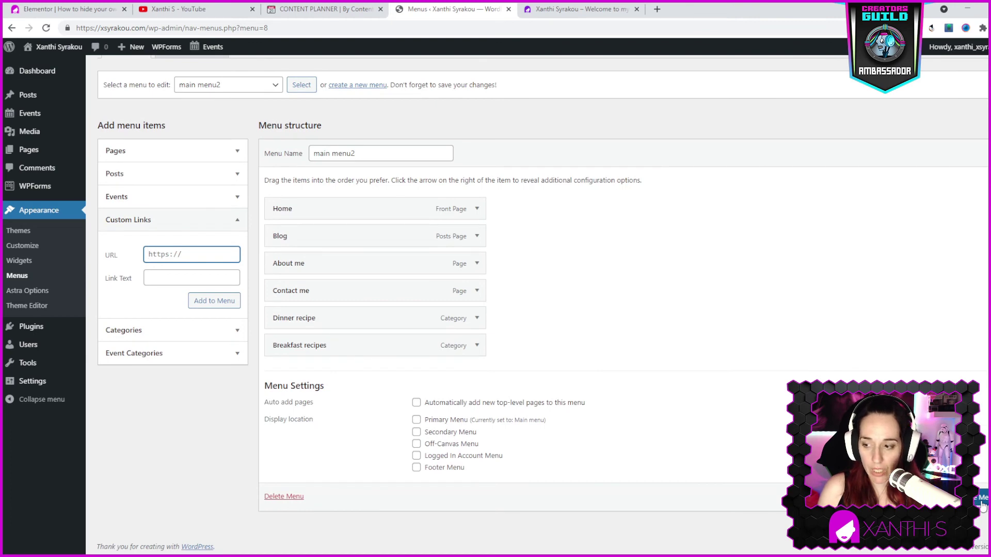
{"action": "left_click", "coordinate": [982, 503]}
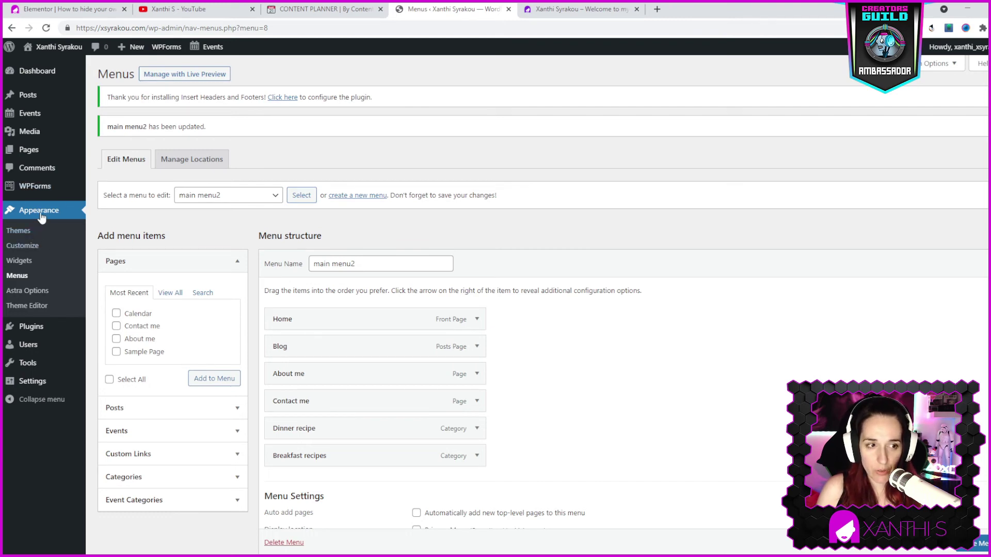
Open main menu2 in the Customizer's Menus panel and scroll to Menu Locations
{"action": "left_click", "coordinate": [23, 248]}
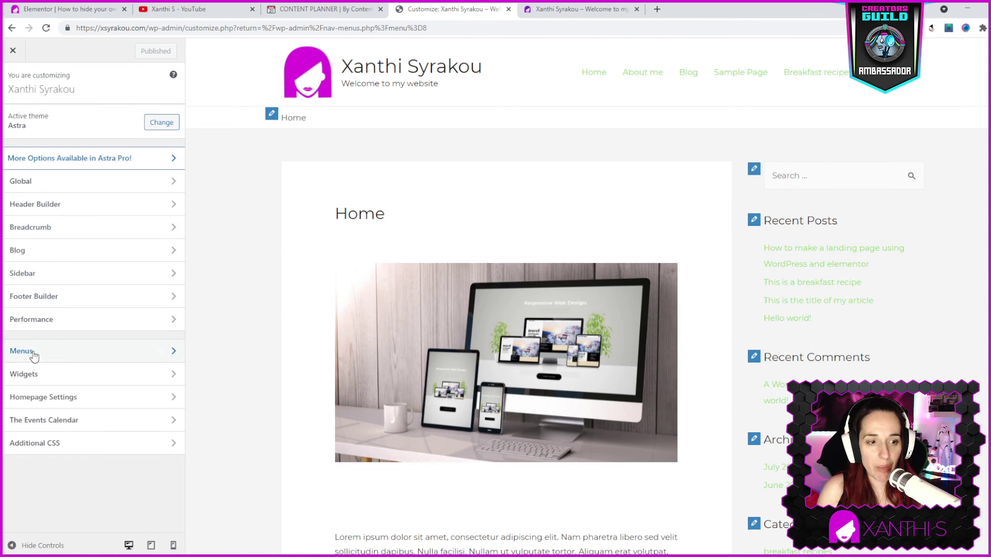
{"action": "left_click", "coordinate": [32, 353]}
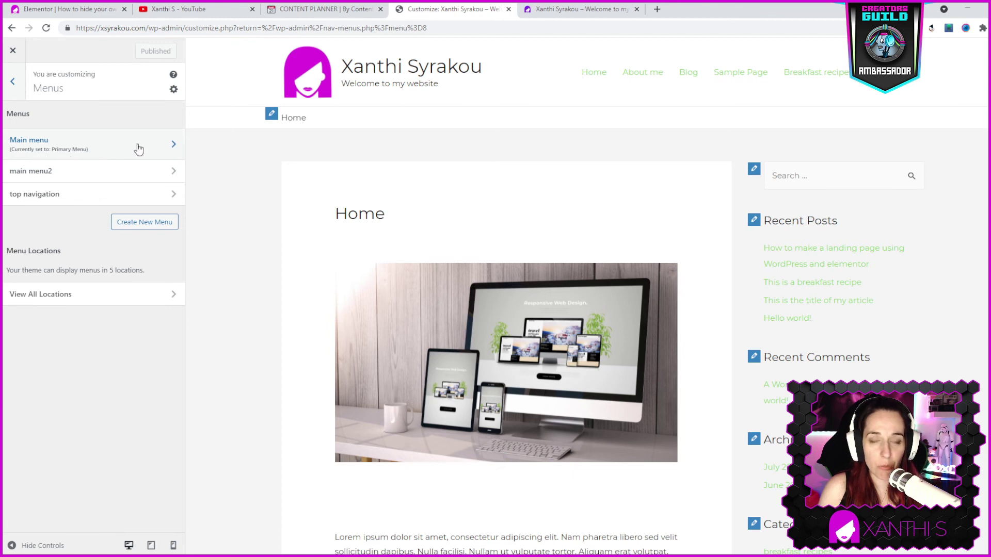
{"action": "left_click", "coordinate": [54, 172]}
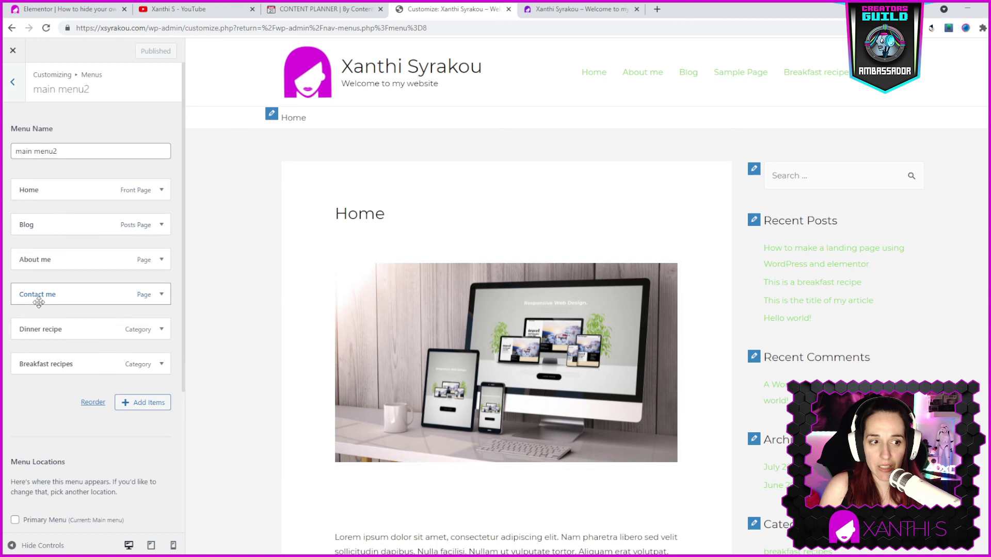
{"action": "left_click", "coordinate": [12, 92]}
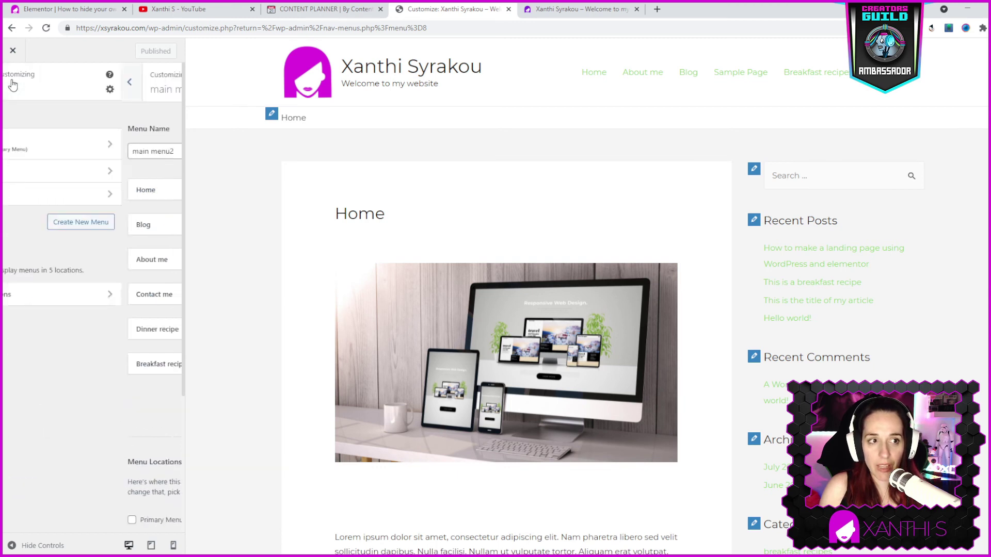
{"action": "left_click", "coordinate": [127, 173]}
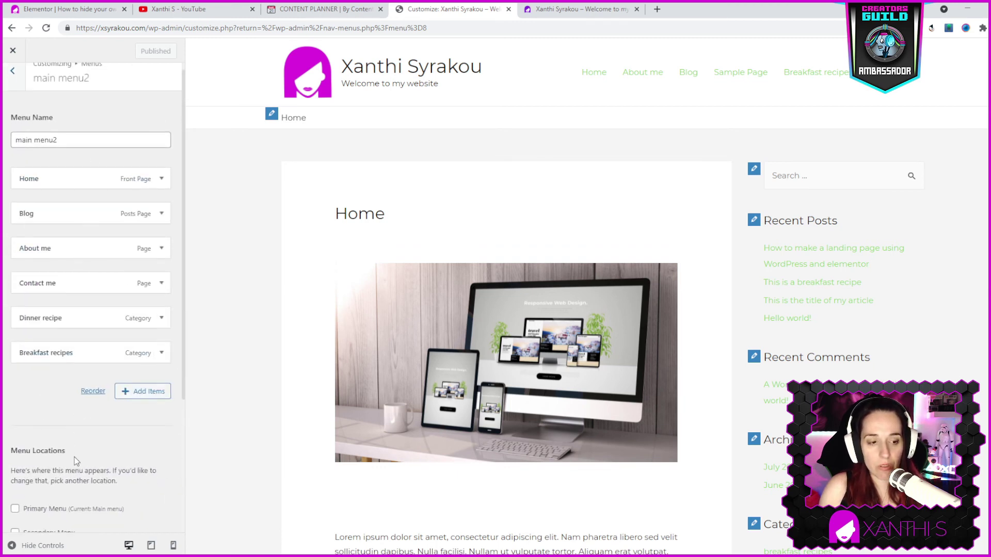
{"action": "scroll", "coordinate": [53, 263], "scroll_direction": "down", "scroll_amount": 4}
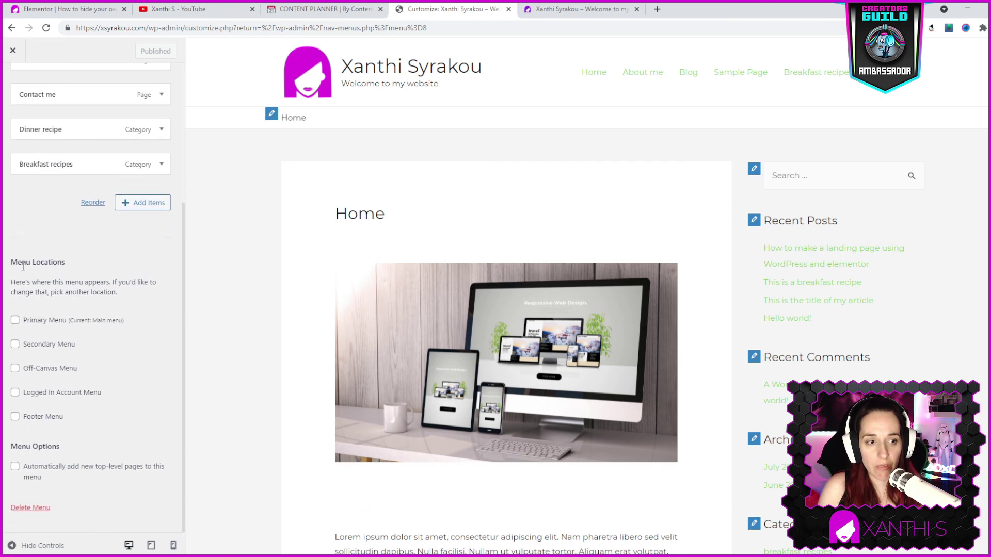
Assign main menu2 to the Primary Menu location and publish the changes
{"action": "left_click_drag", "start_coordinate": [35, 264], "coordinate": [110, 261]}
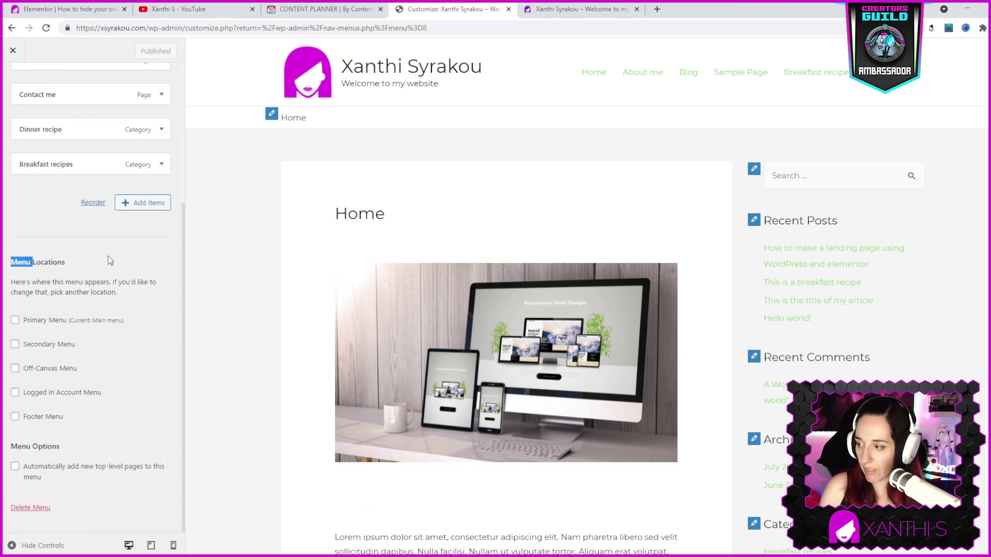
{"action": "left_click", "coordinate": [83, 265]}
{"action": "left_click", "coordinate": [15, 320]}
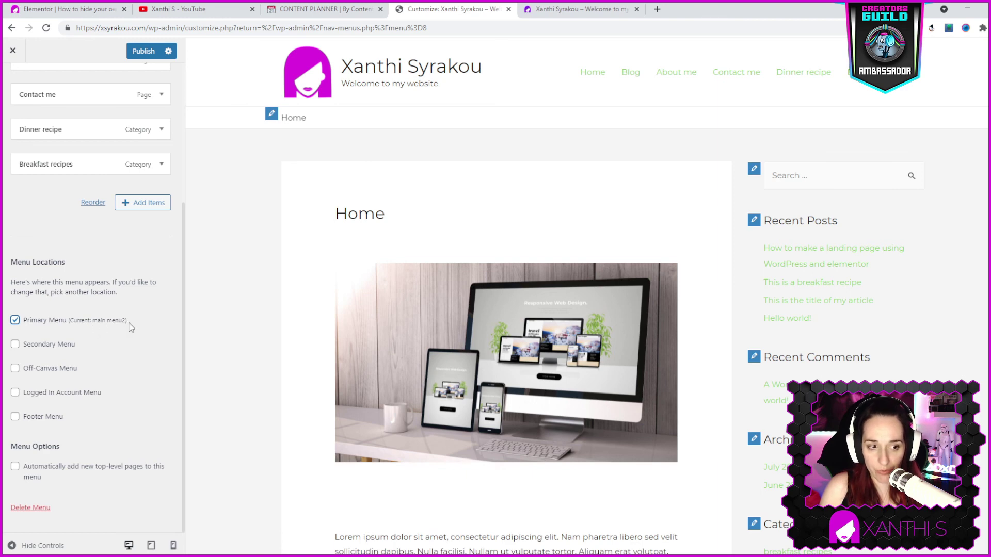
{"action": "left_click", "coordinate": [141, 52]}
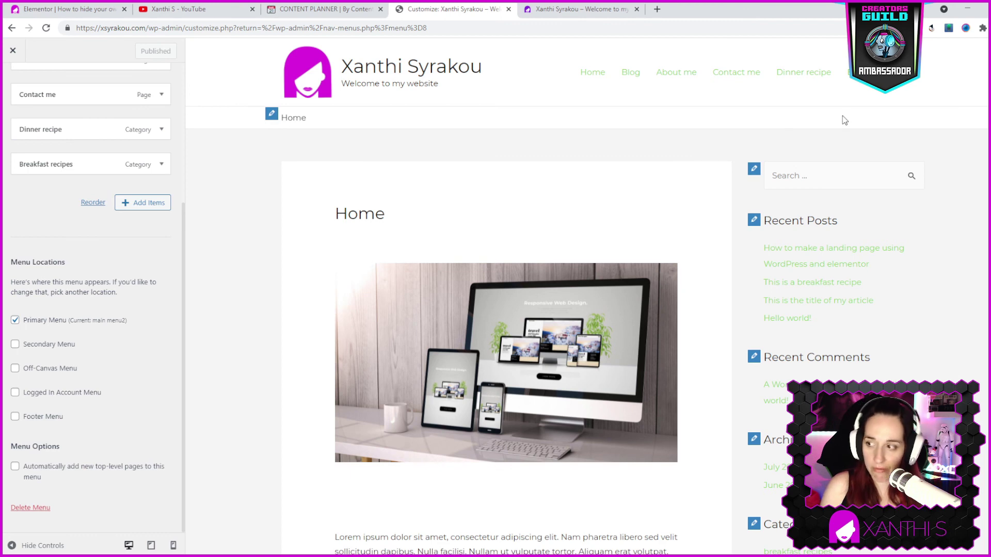